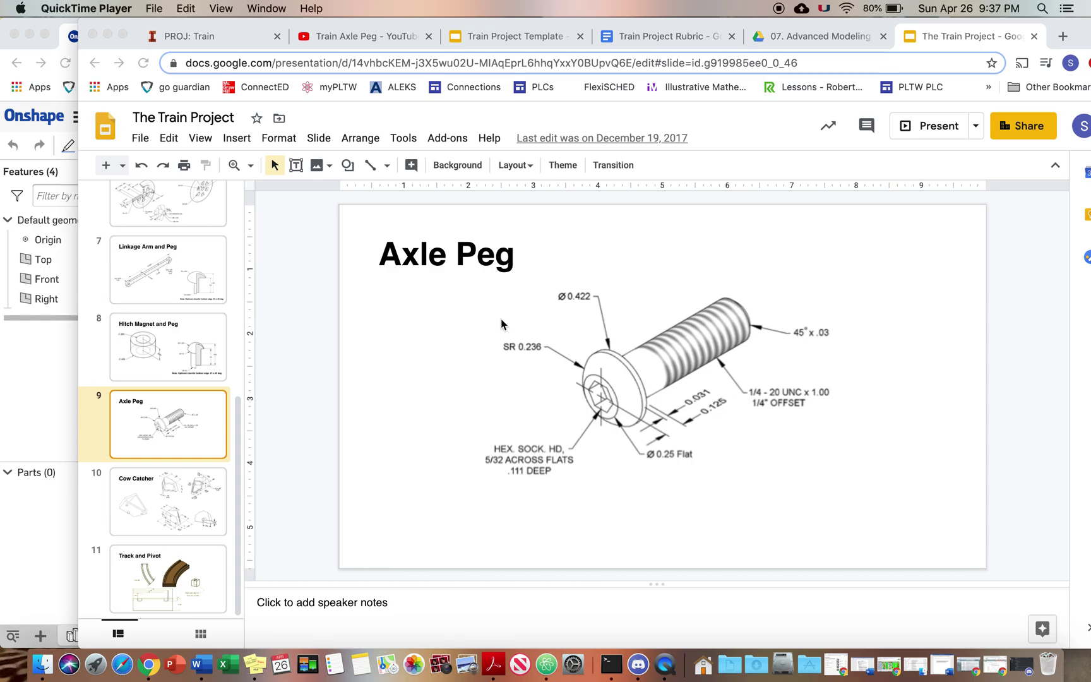
- Review the Train Body and Axle Peg drawing slides, then minimize the slides
scroll(195, 290, "up", 6)
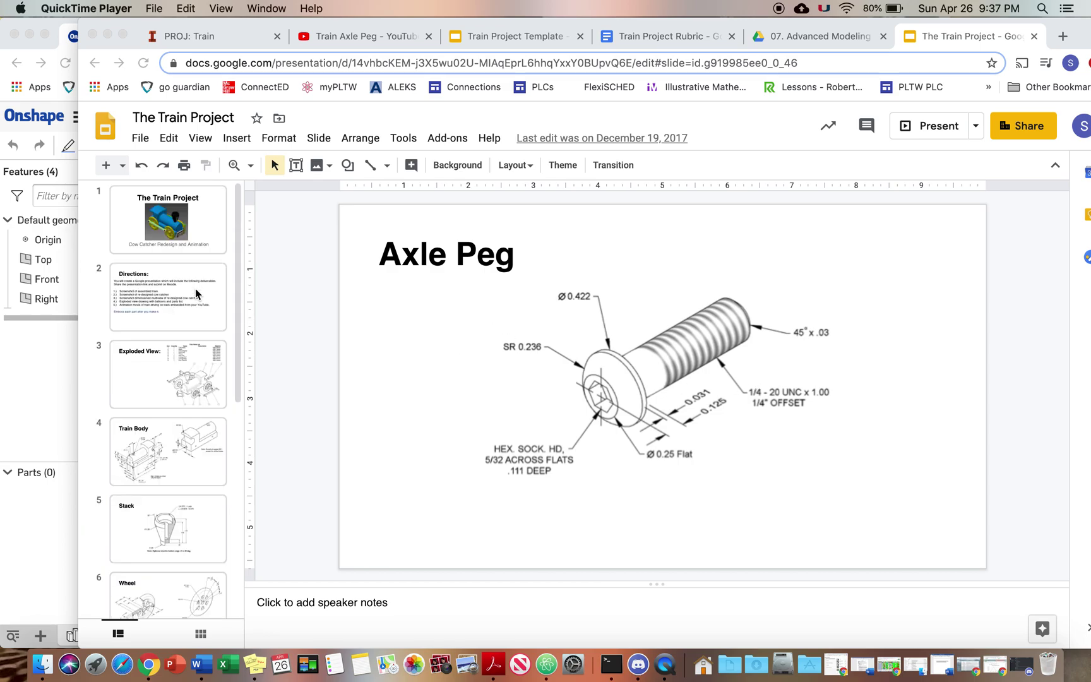
left_click(187, 397)
left_click(180, 431)
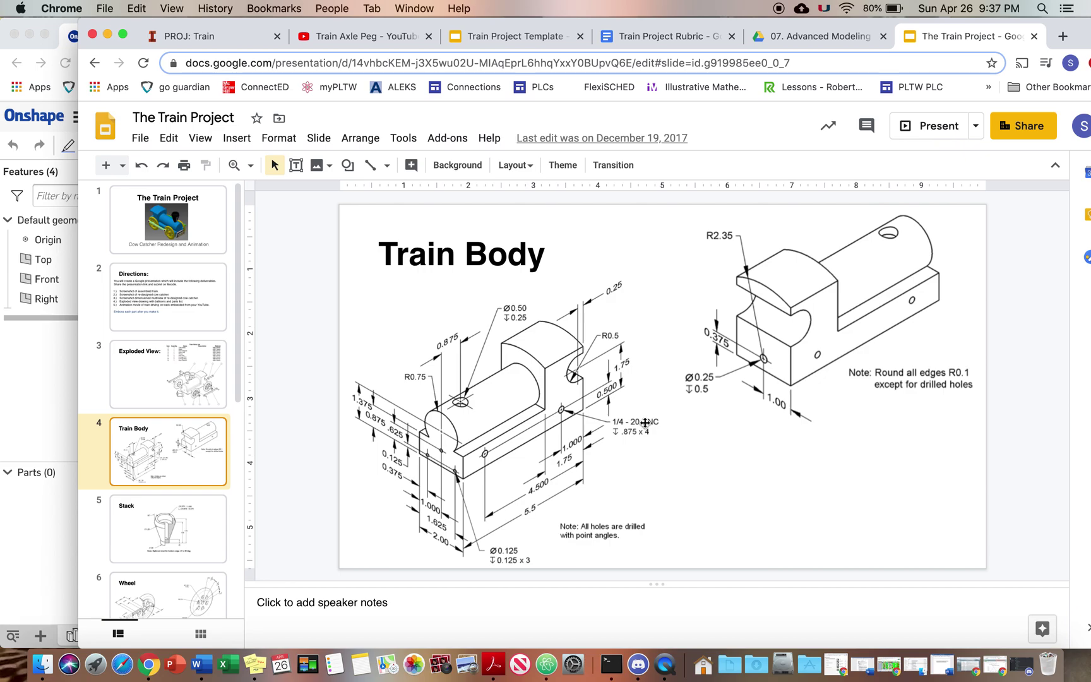
scroll(209, 423, "down", 3)
scroll(198, 428, "down", 6)
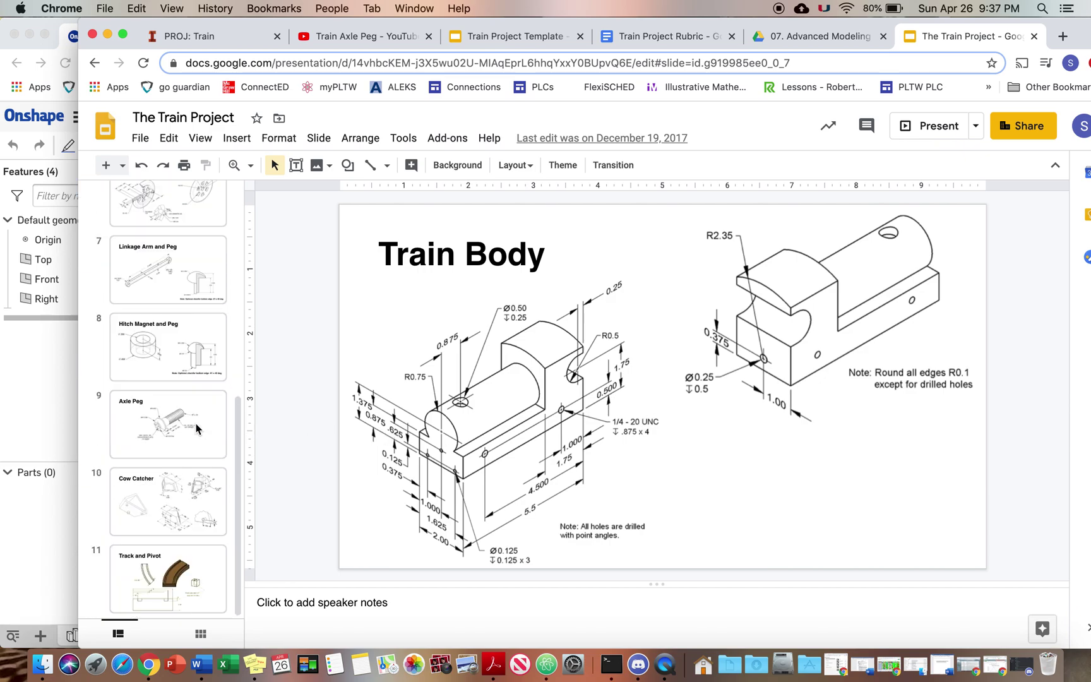
left_click(190, 416)
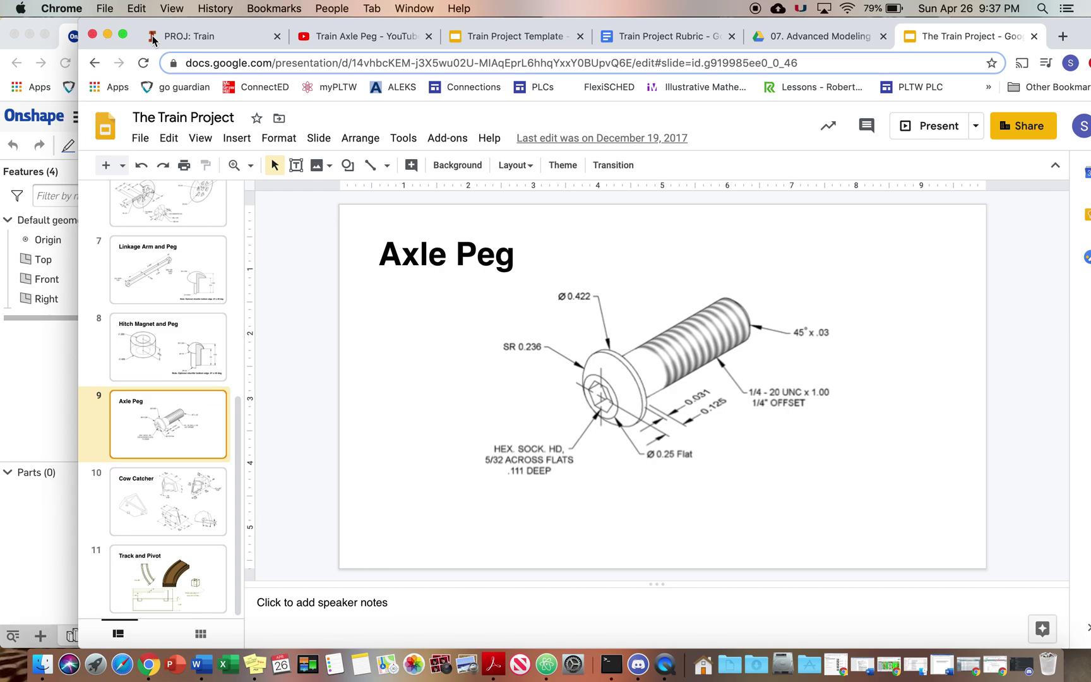
left_click(108, 35)
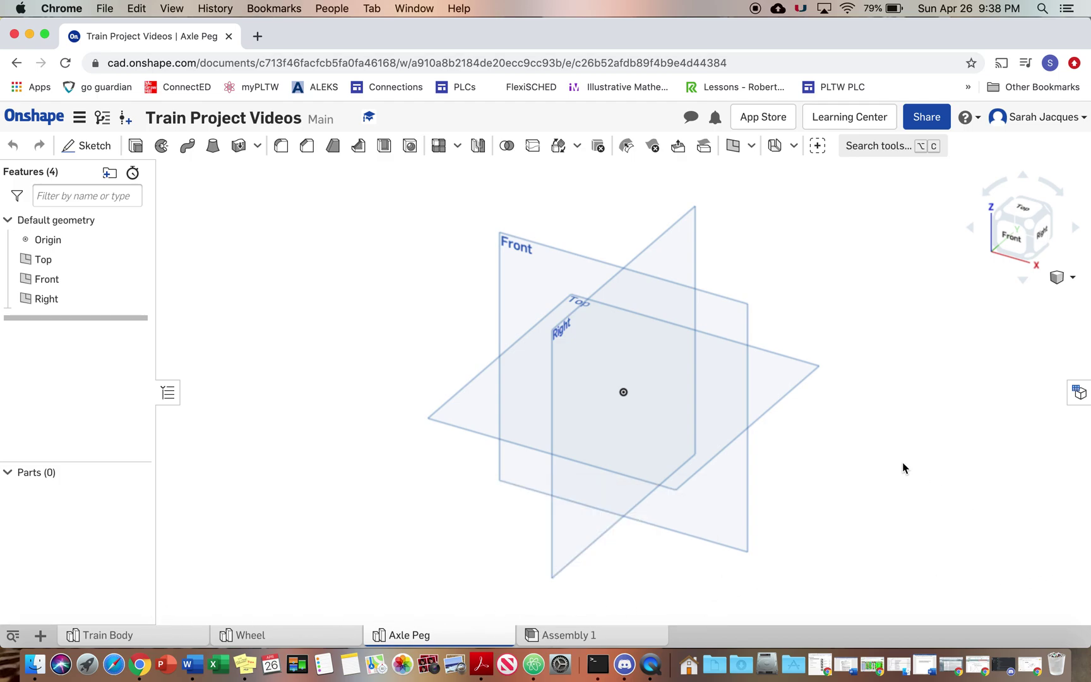
- Create a new sketch on the Front plane and view it normal to the sketch plane
right_click(544, 266)
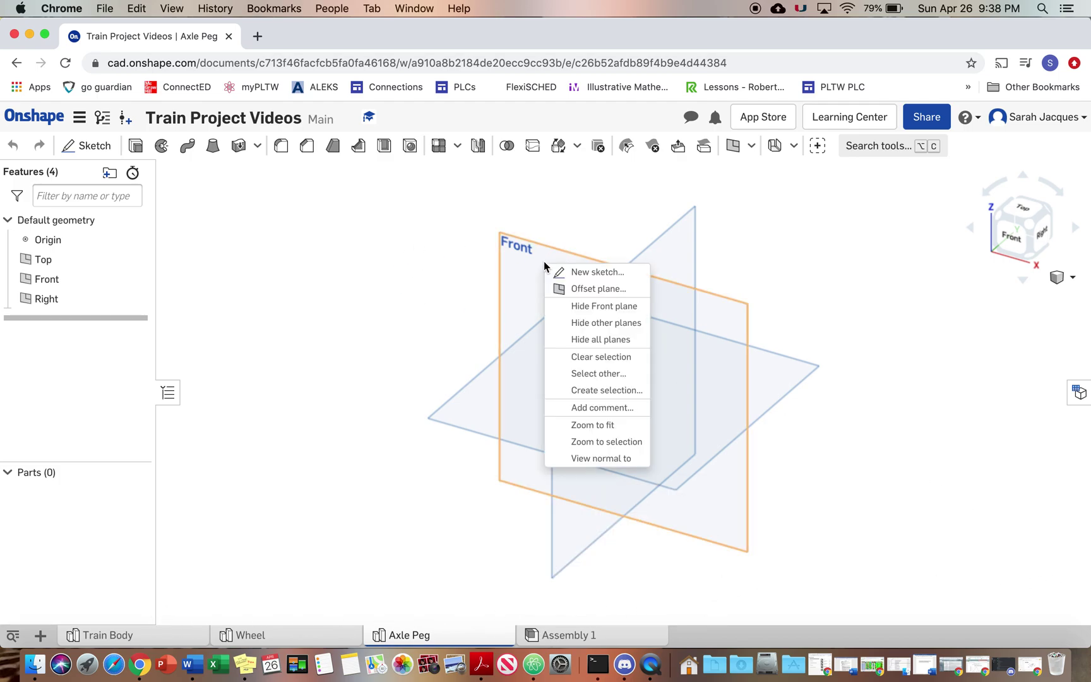
left_click(555, 273)
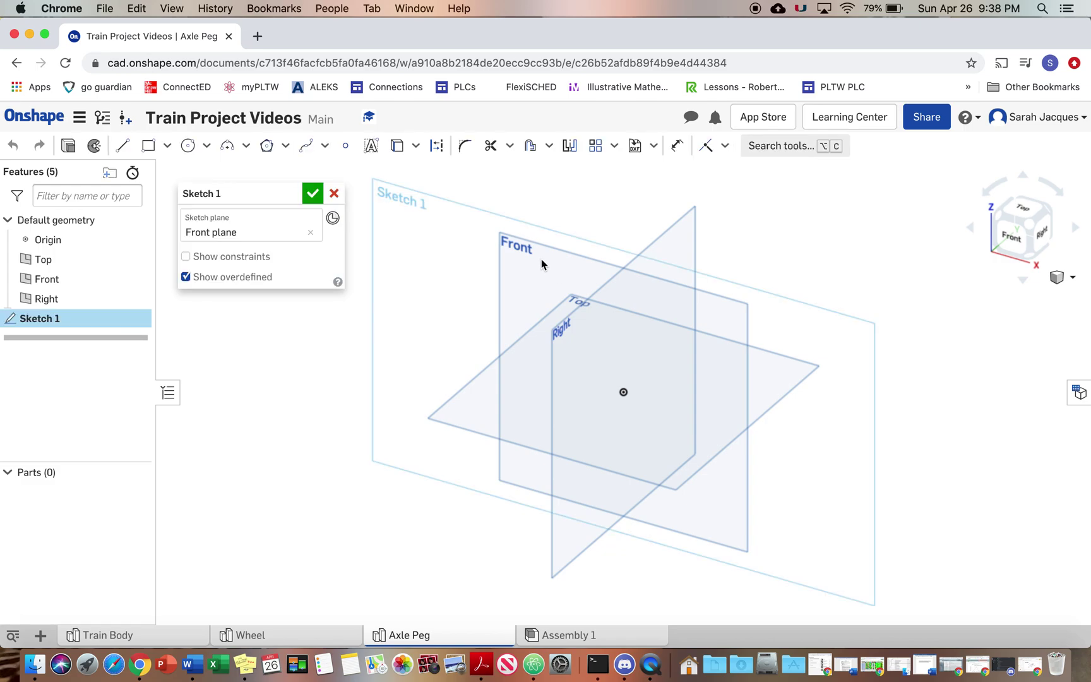
right_click(541, 259)
left_click(580, 455)
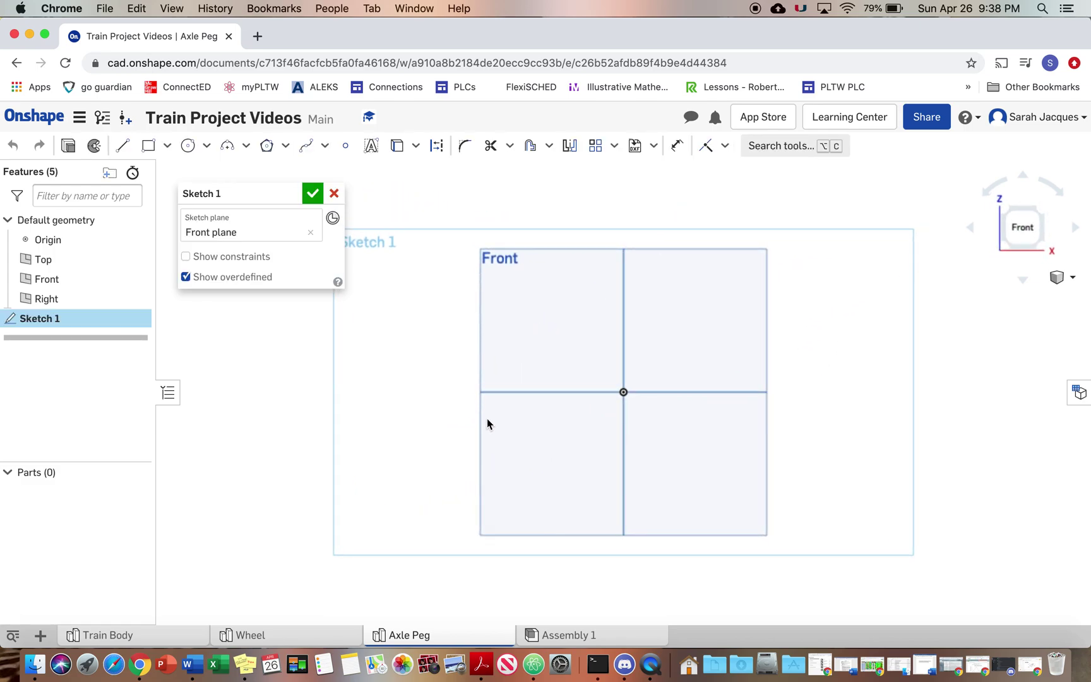
left_click(122, 145)
- Draw the 0.125 base line from the origin and the 1-long vertical shaft side
scroll(690, 445, "up", 5)
scroll(608, 363, "down", 2)
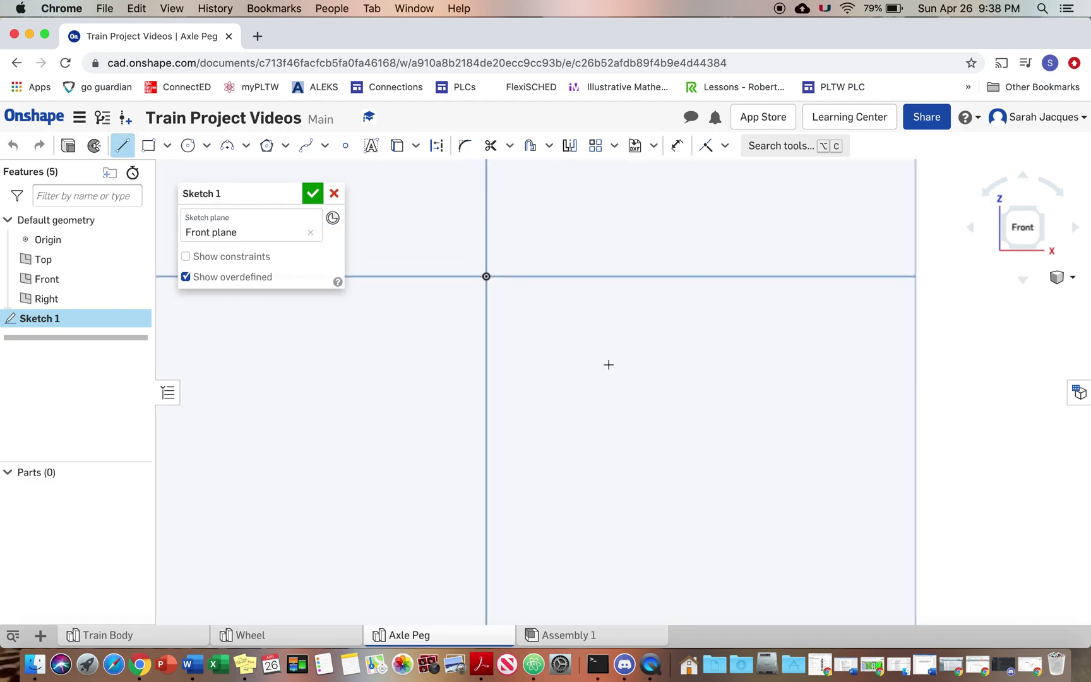
middle_click_drag(587, 438, 594, 613)
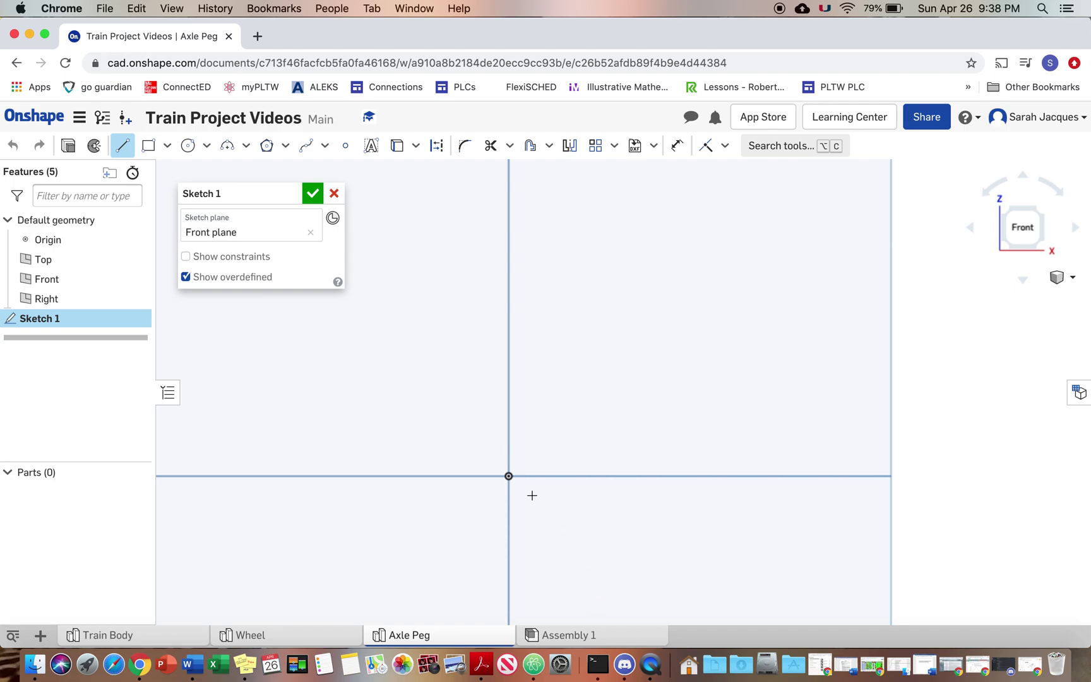
left_click(507, 475)
left_click(551, 474)
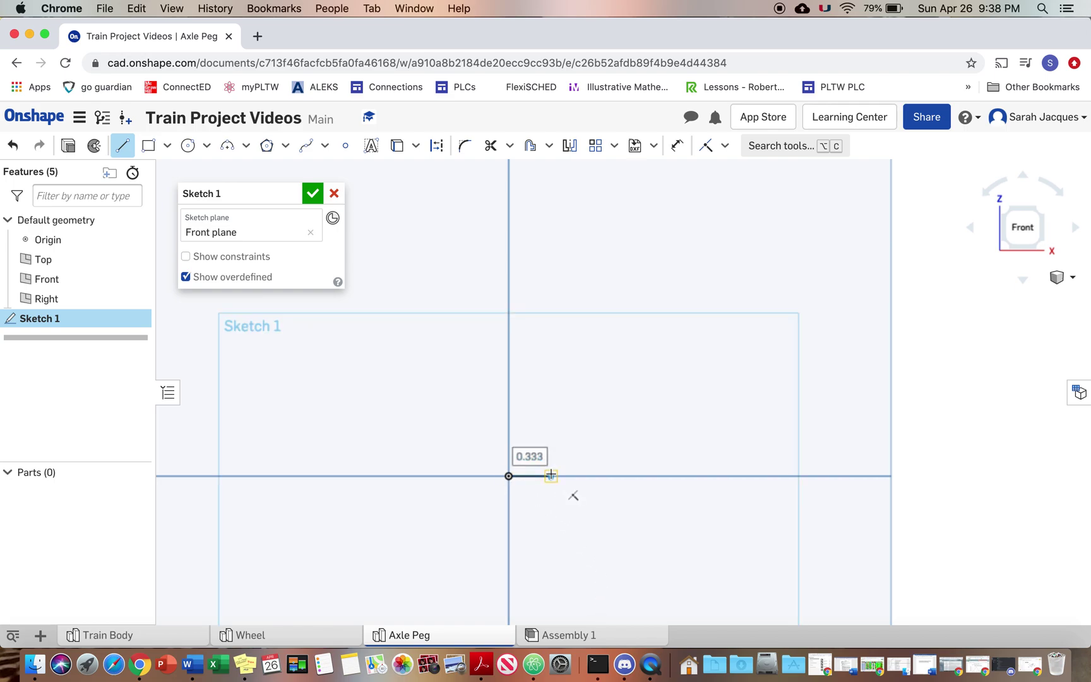
key("Tab")
type(".25")
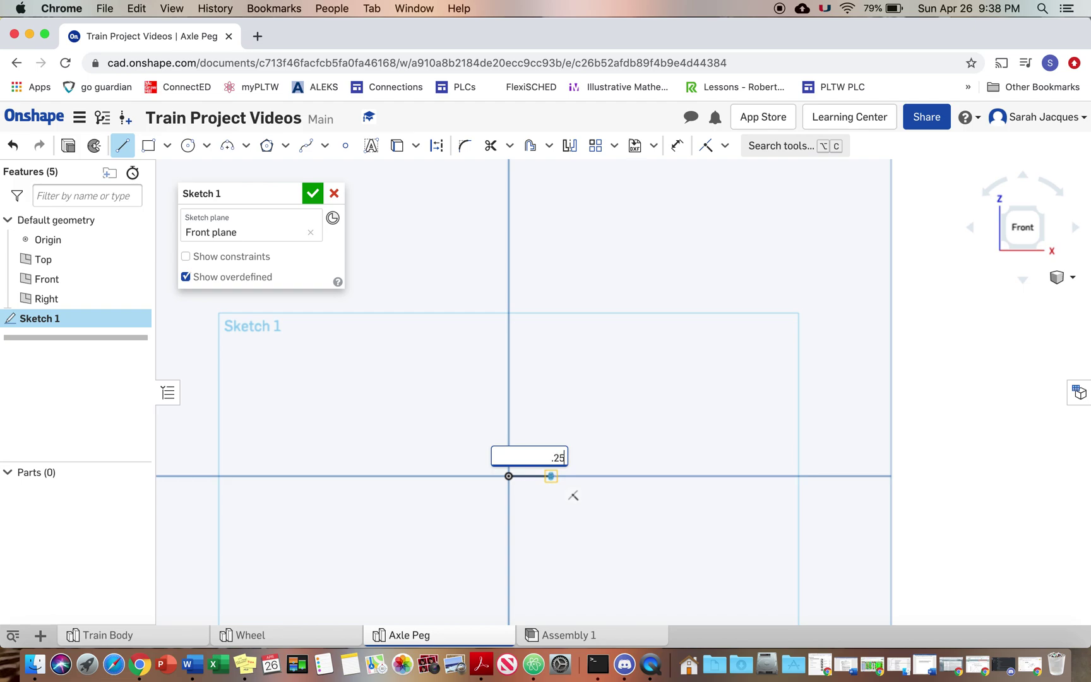
type("2")
key("Return")
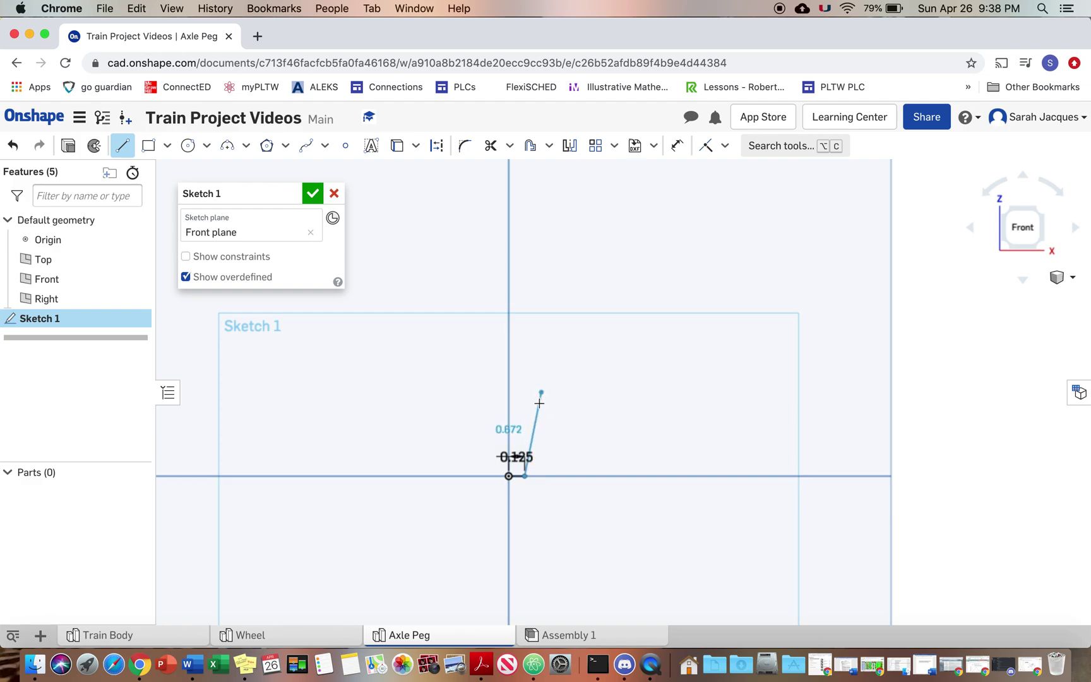
scroll(536, 402, "up", 5)
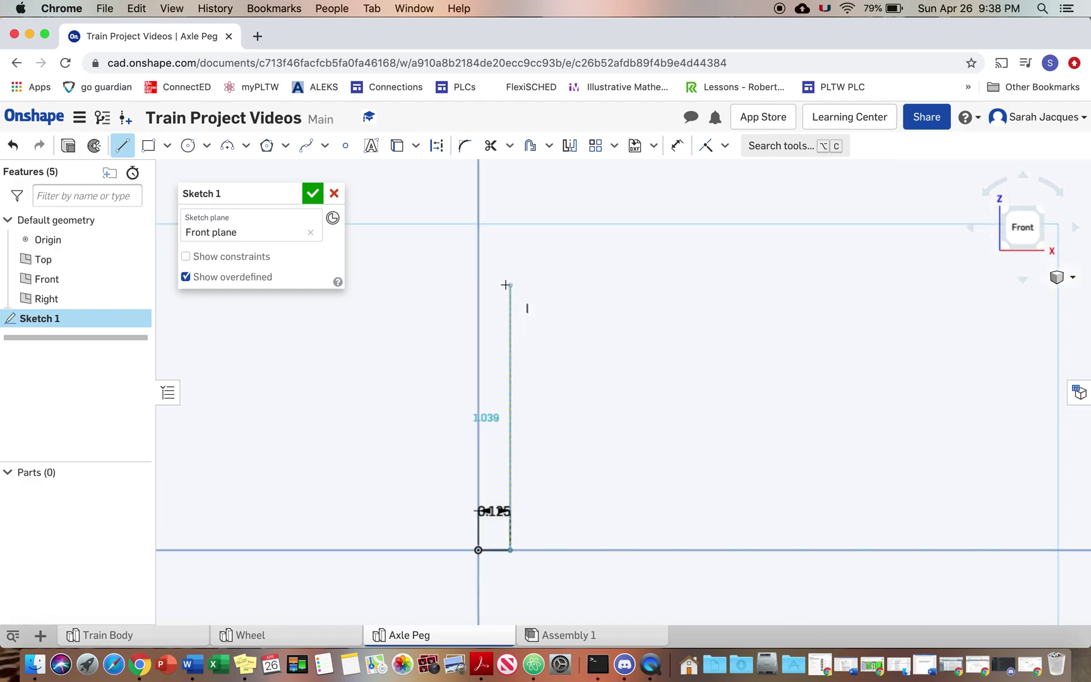
left_click(508, 280)
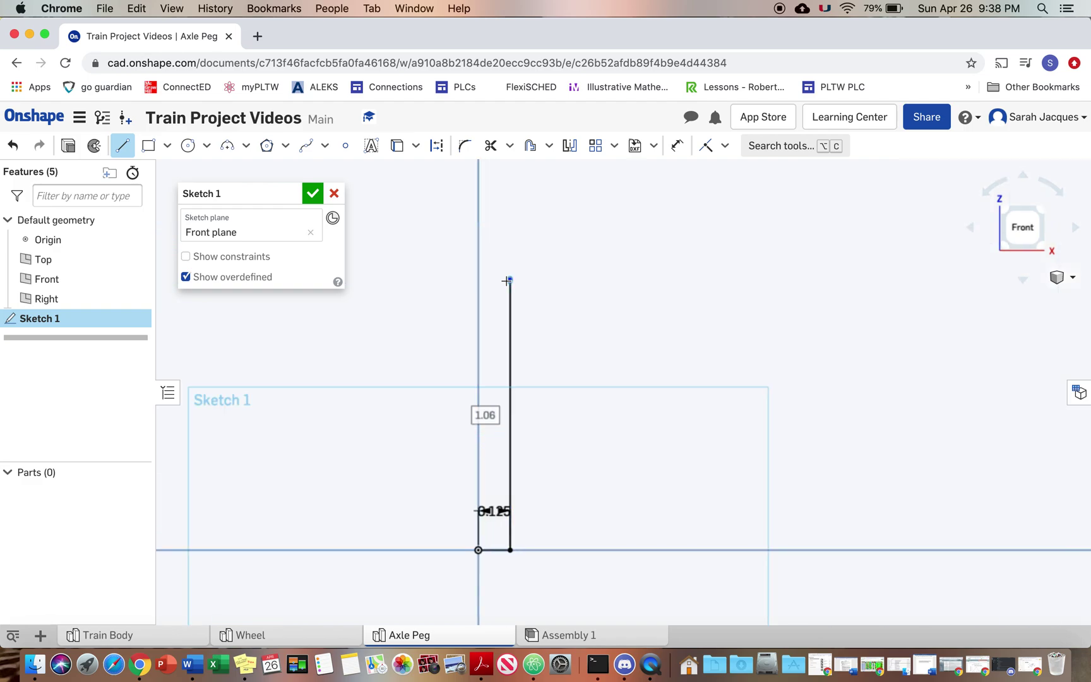
type("1")
key("Return")
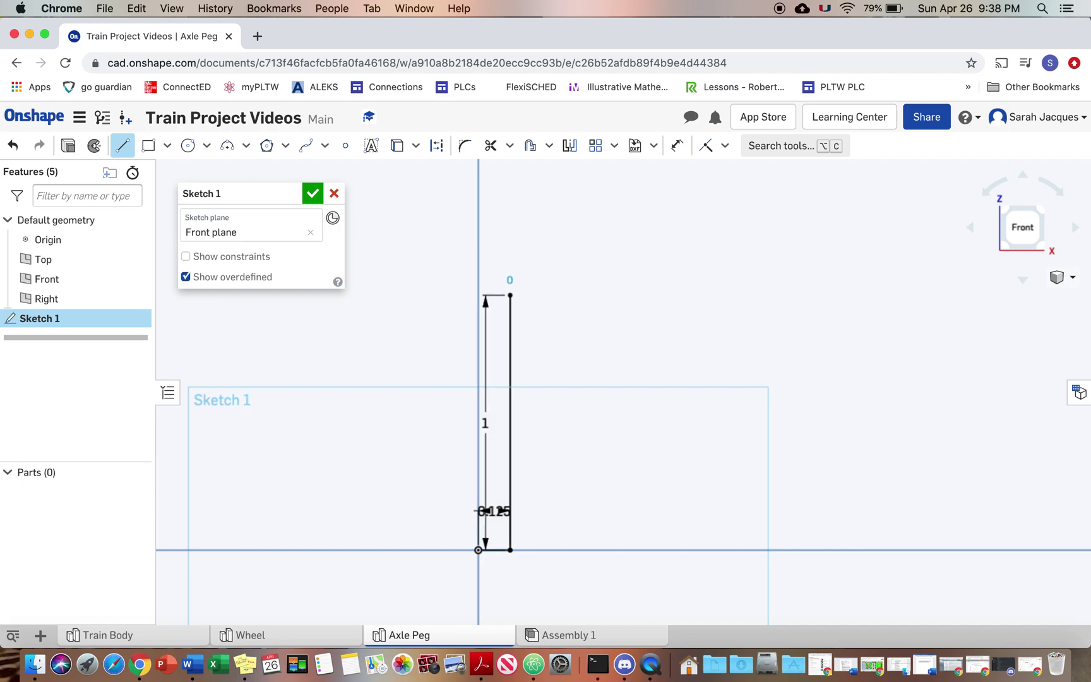
- Add the 0.086 head ledge (.422/2-.125) and the 0.031 vertical rise
left_click(552, 295)
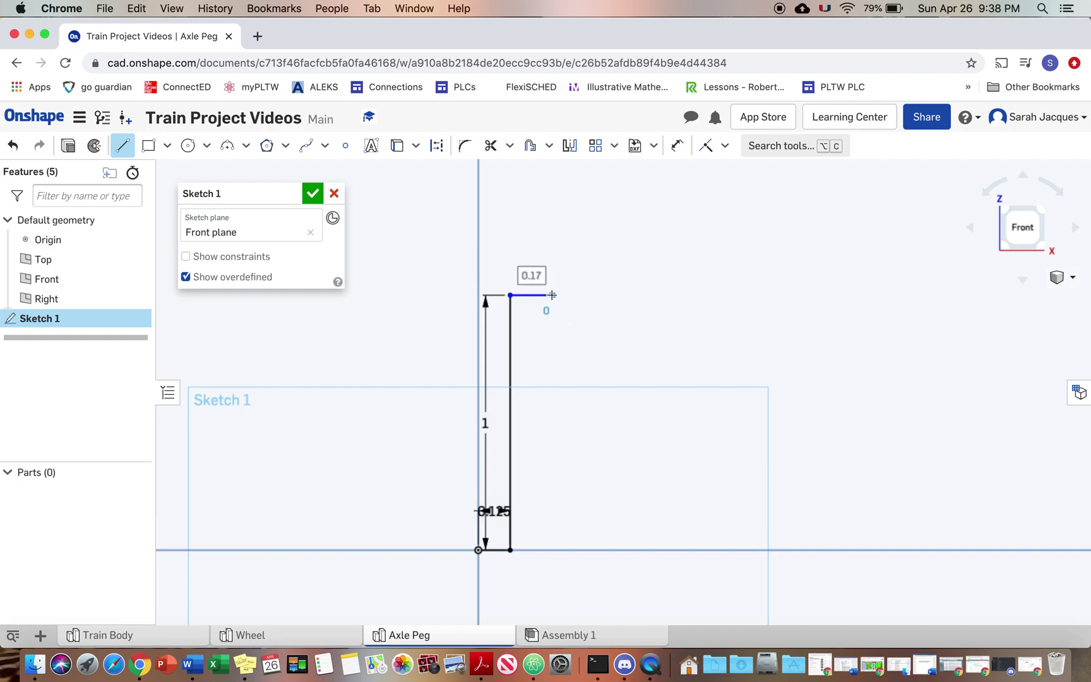
type(".42")
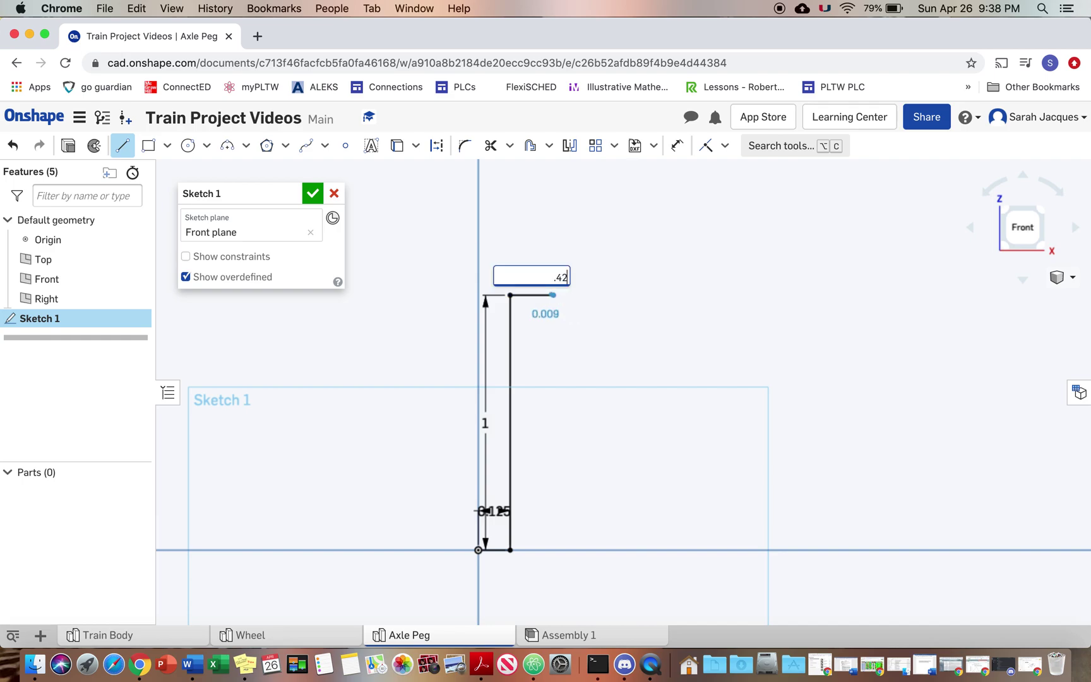
type("2/2")
key("Return")
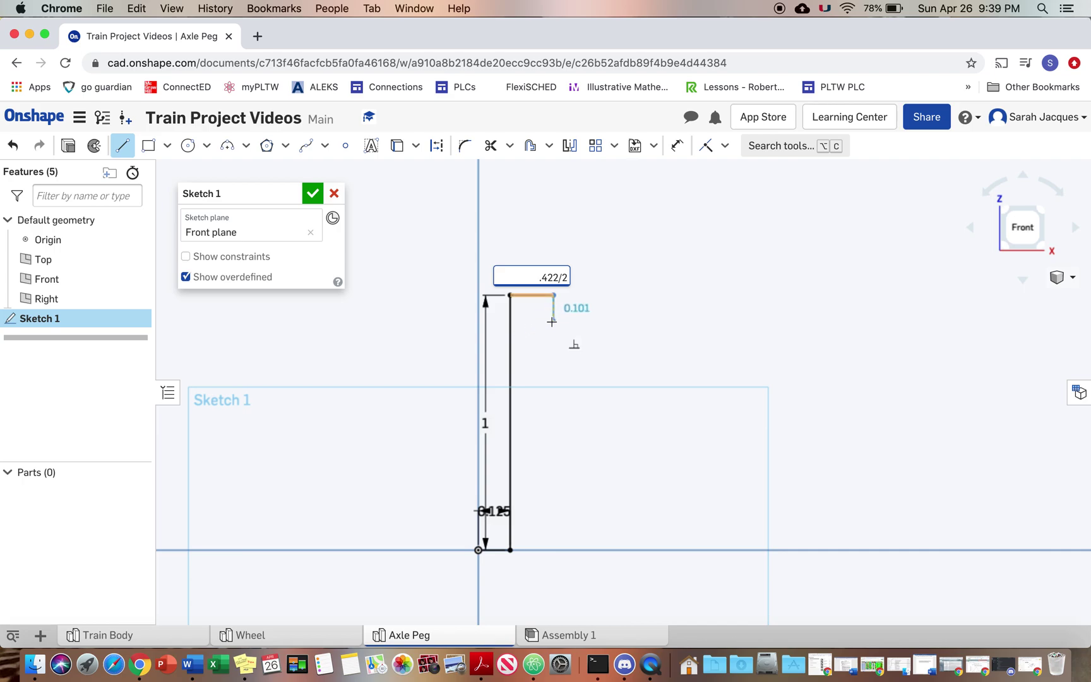
type(".422/2-.125")
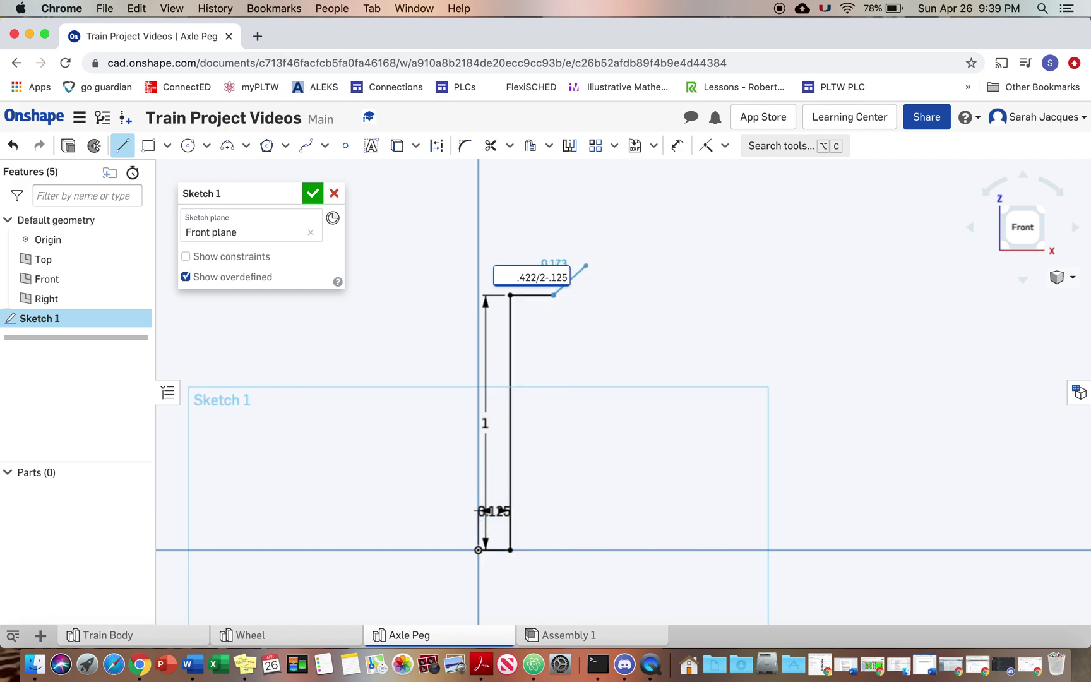
key("Return")
scroll(536, 277, "up", 1)
scroll(536, 276, "up", 3)
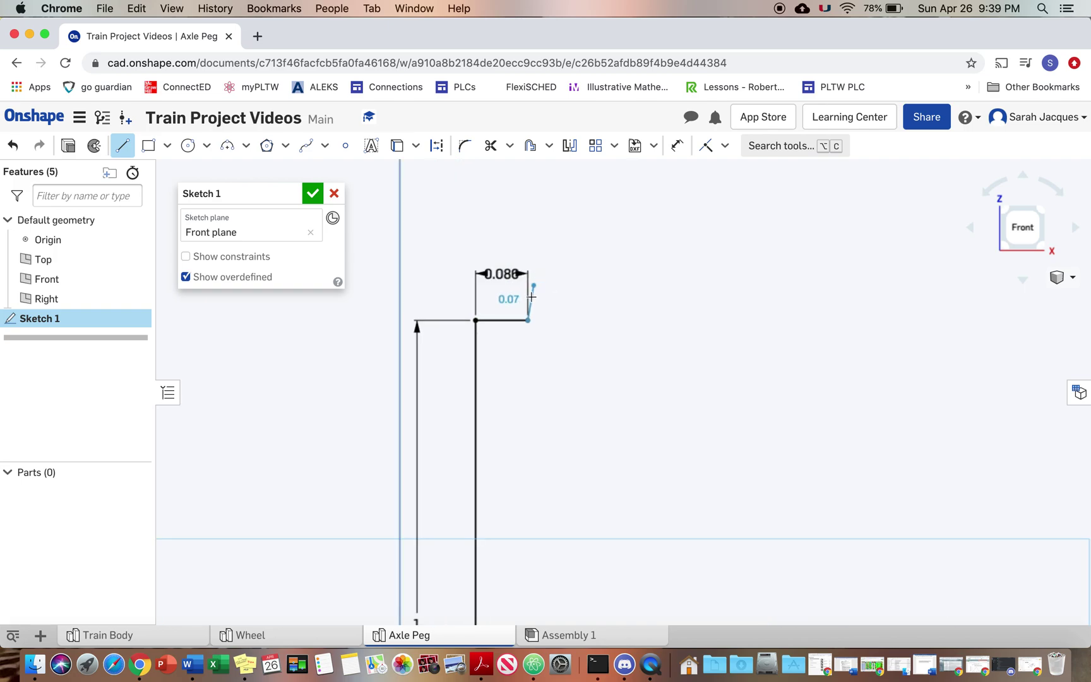
left_click(530, 295)
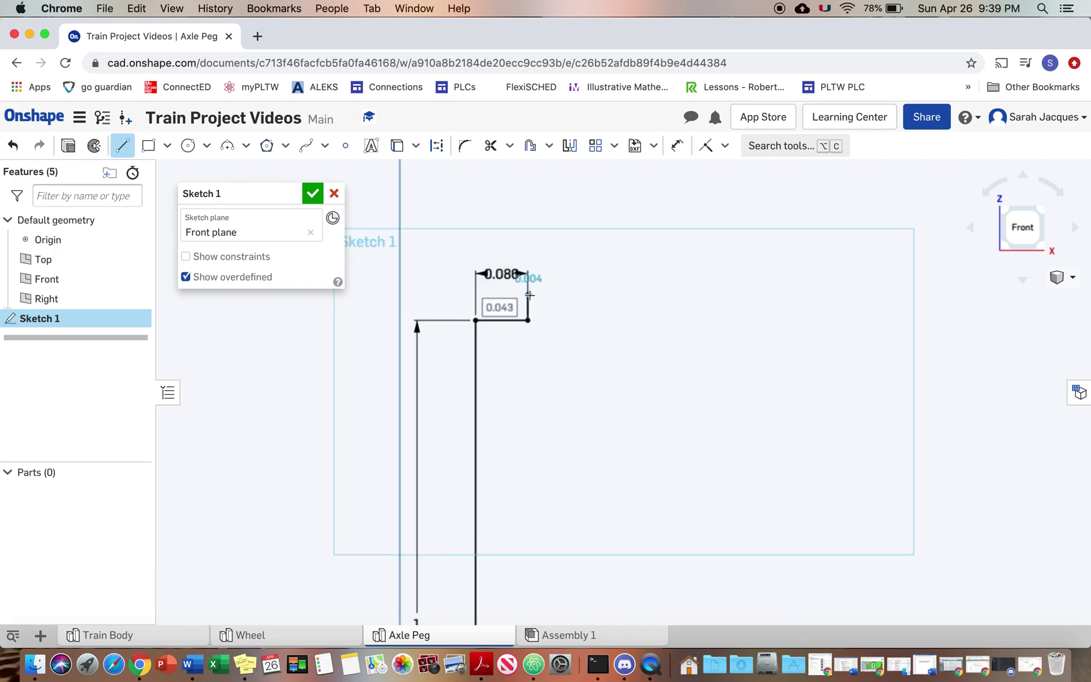
type(".031")
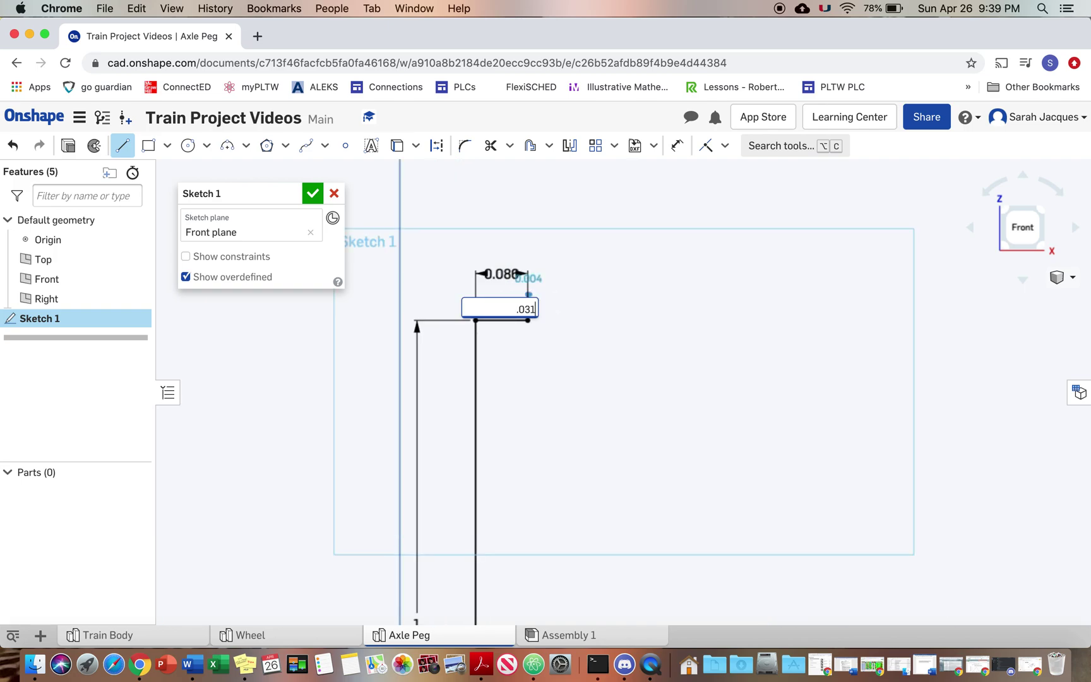
key("Return")
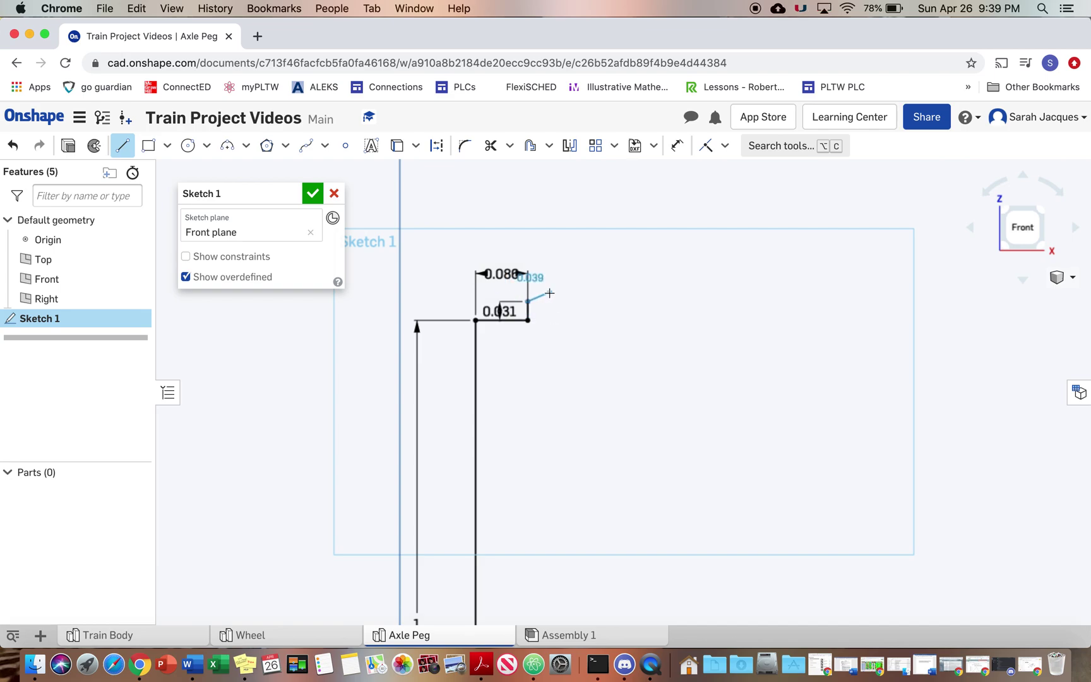
key("Escape")
- Draw a 1.125 line (1+.125) up the vertical axis from the origin
scroll(523, 341, "down", 4)
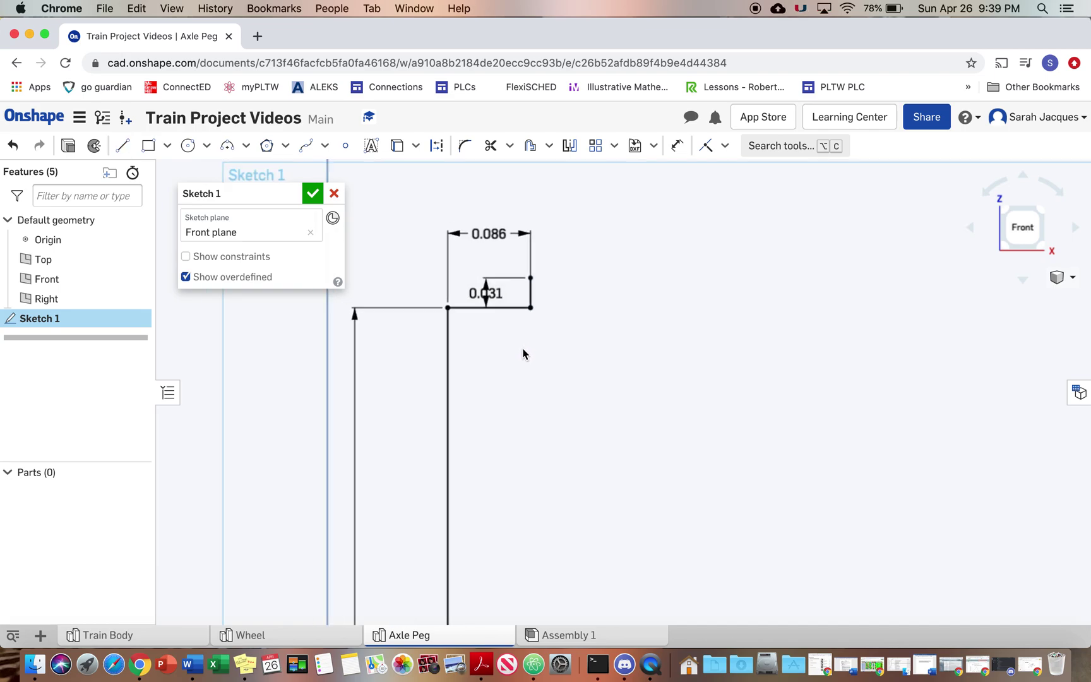
mouse_move(507, 429)
middle_mouse_down()
mouse_move(517, 322)
mouse_move(503, 374)
middle_mouse_up()
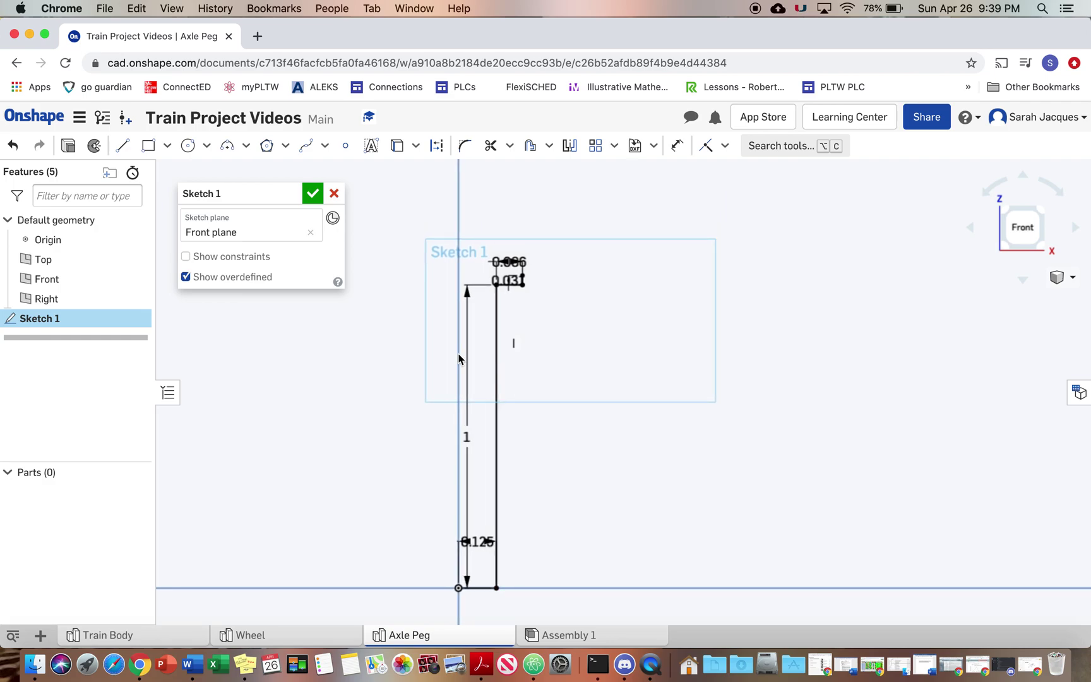
left_click(120, 146)
left_click_drag(459, 588, 443, 509)
left_click_drag(443, 401, 457, 219)
type("1")
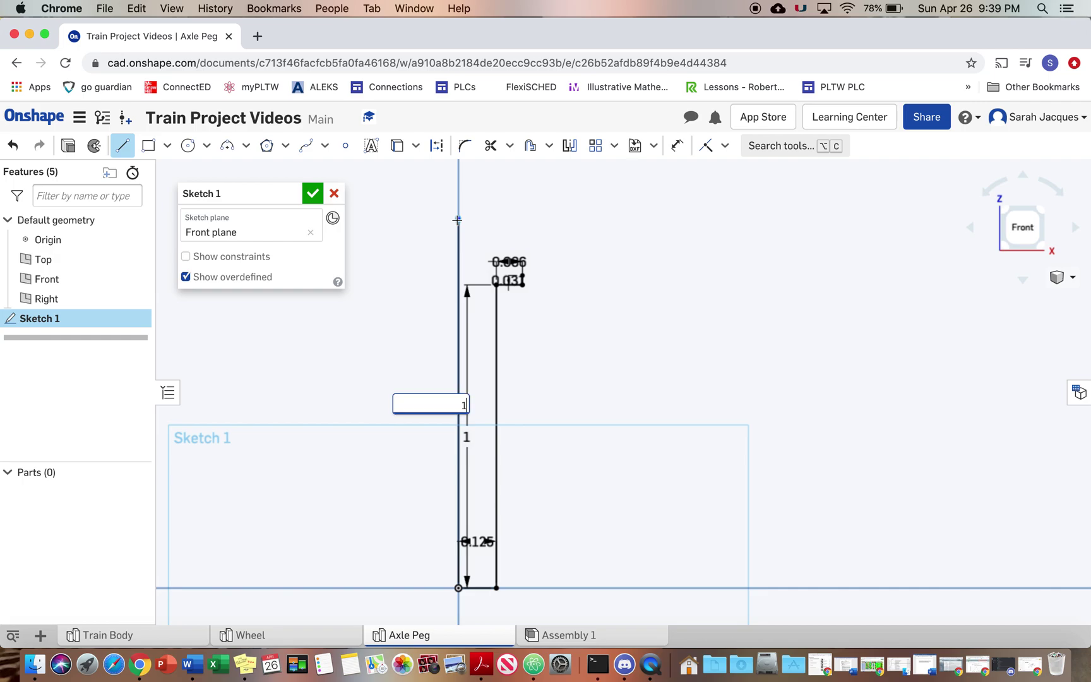
type("+.125")
key("Return")
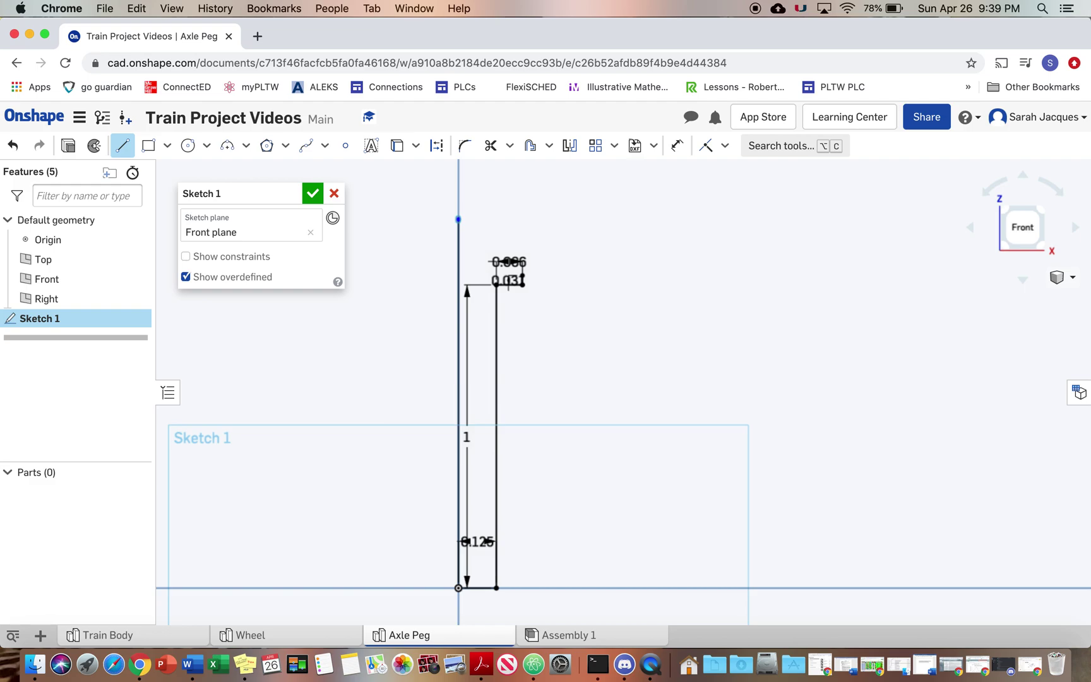
- Add the short top horizontal line with length .25/2 (0.125)
left_click(478, 247)
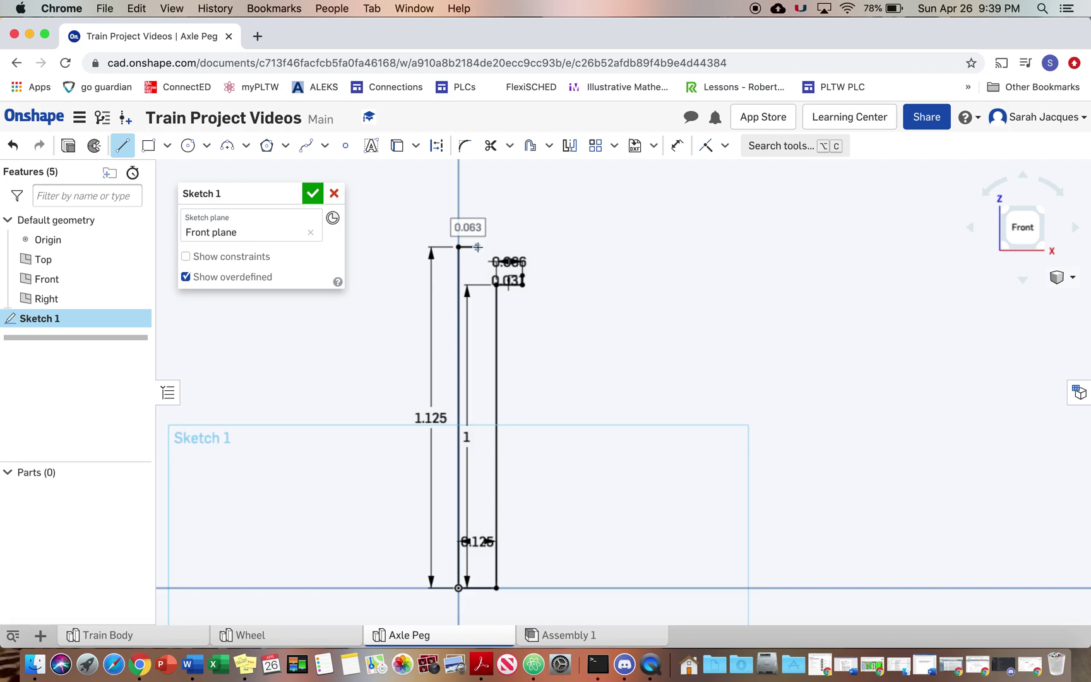
key("BackSpace")
type(".")
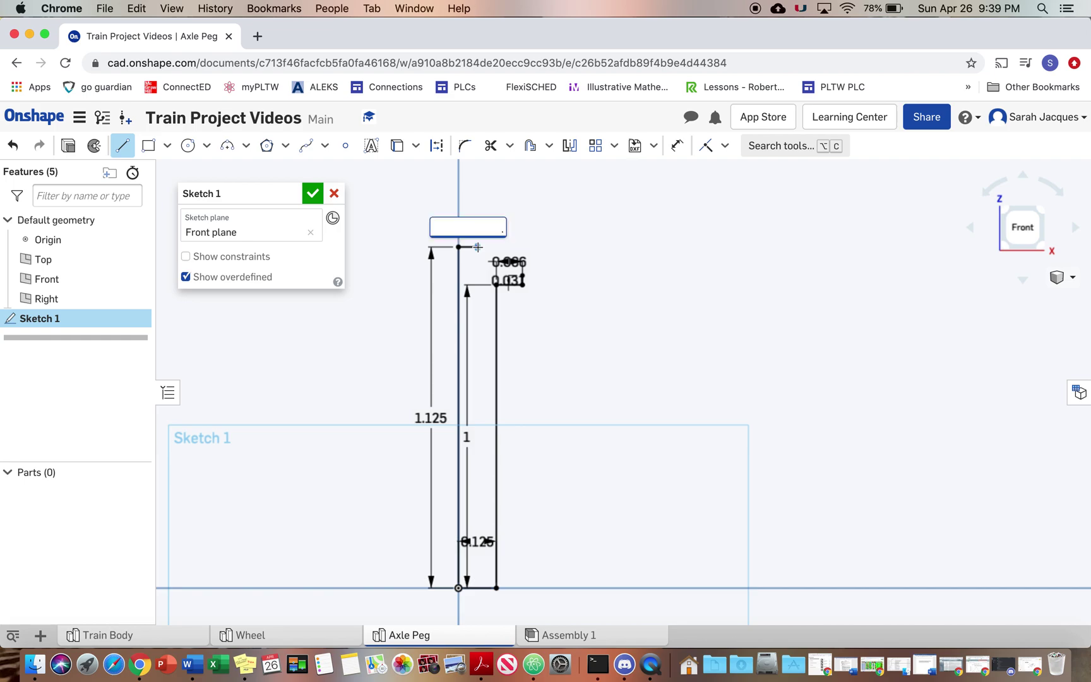
type("25/2")
key("Return")
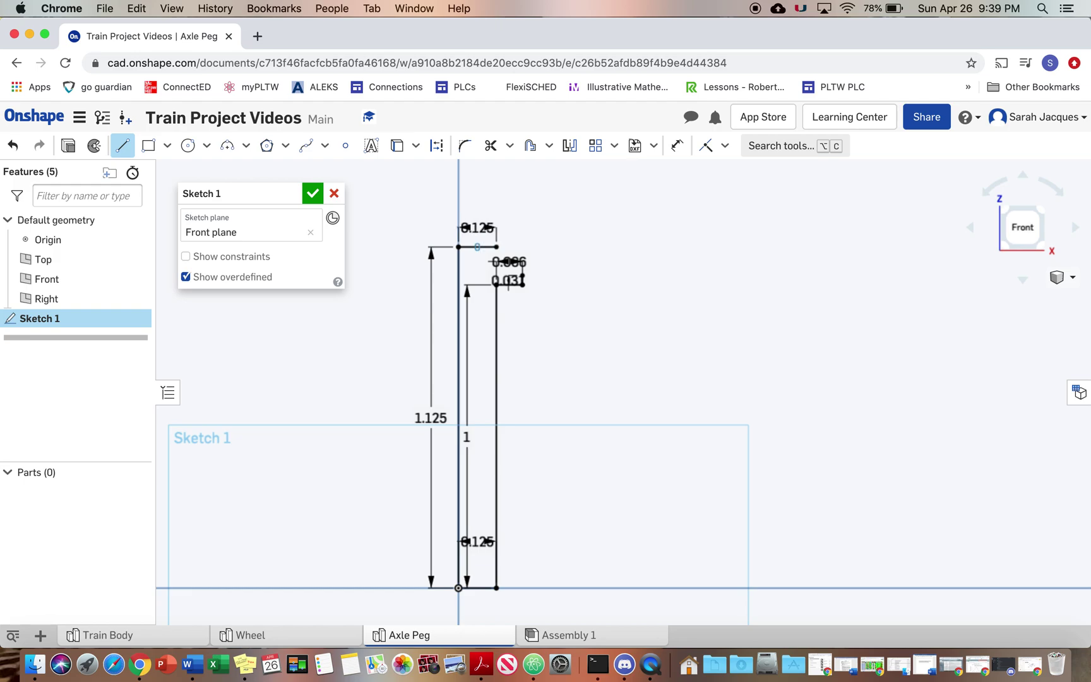
key("Escape")
scroll(484, 247, "up", 5)
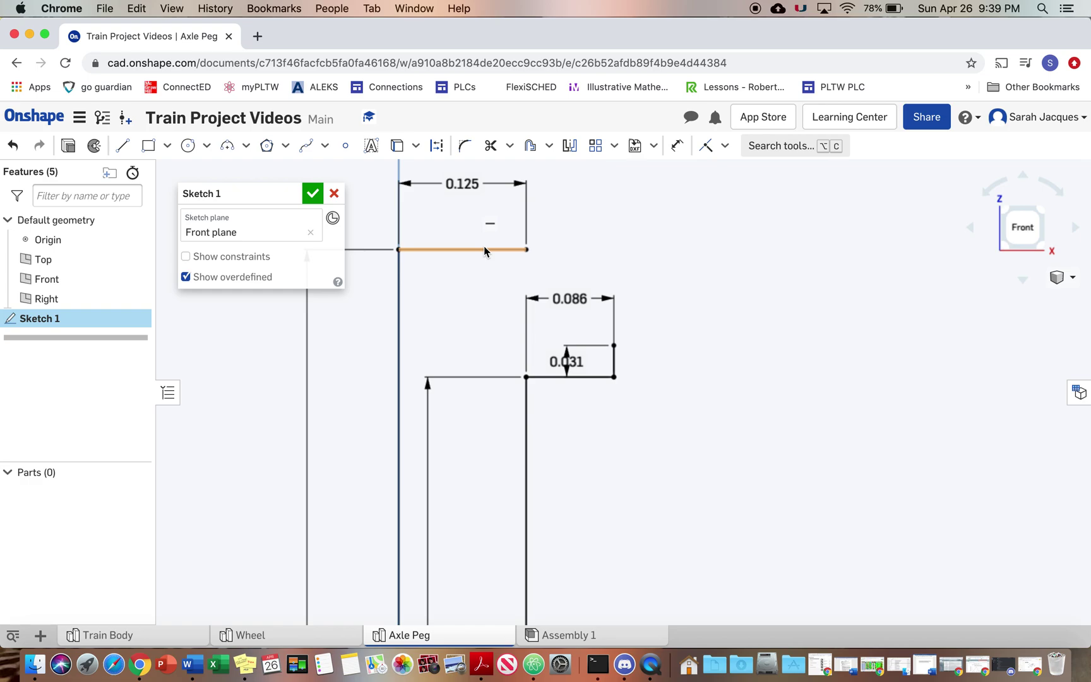
- Close the profile with a three-point arc of radius 0.236 from the top line to the step corner, then finish Sketch 1
left_click(237, 147)
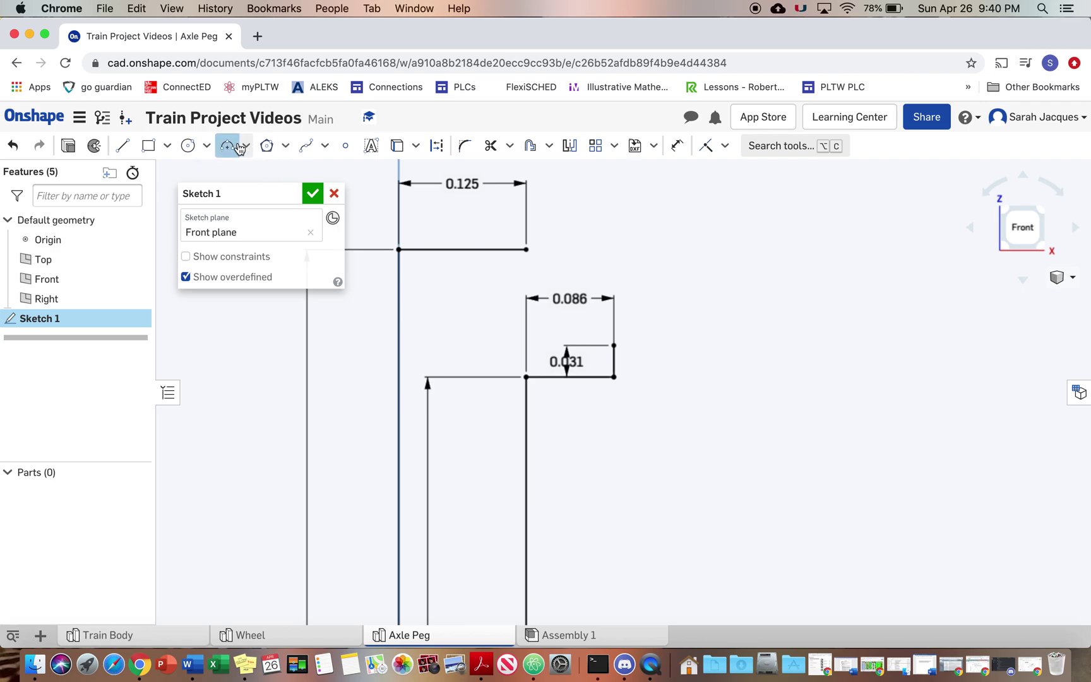
left_click(525, 249)
left_click(613, 345)
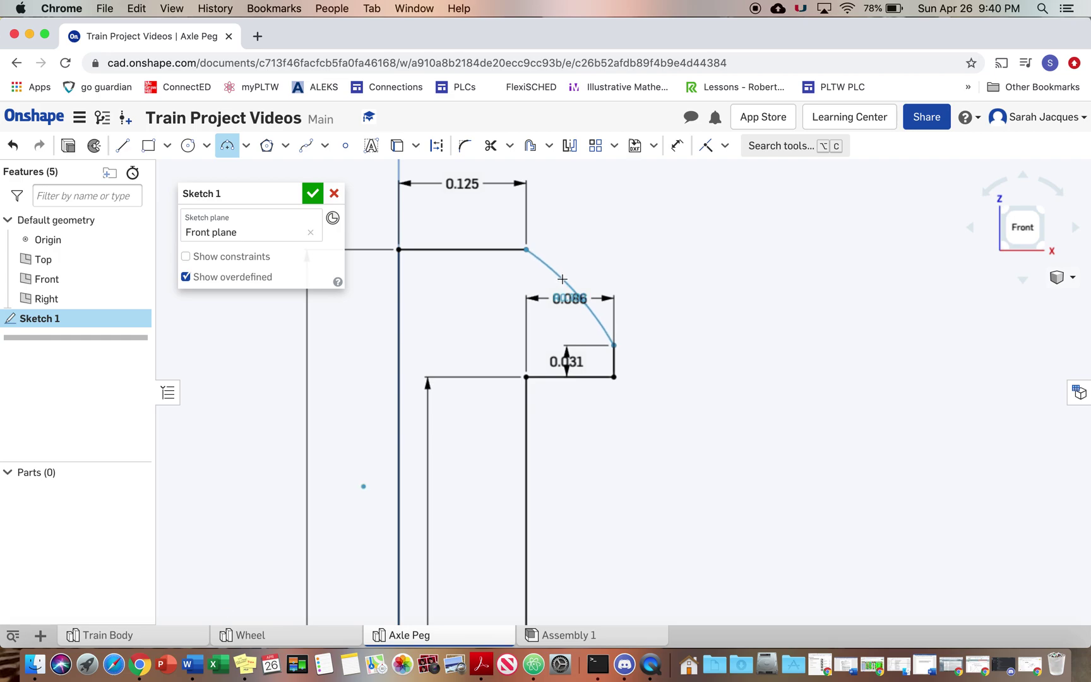
left_click(574, 278)
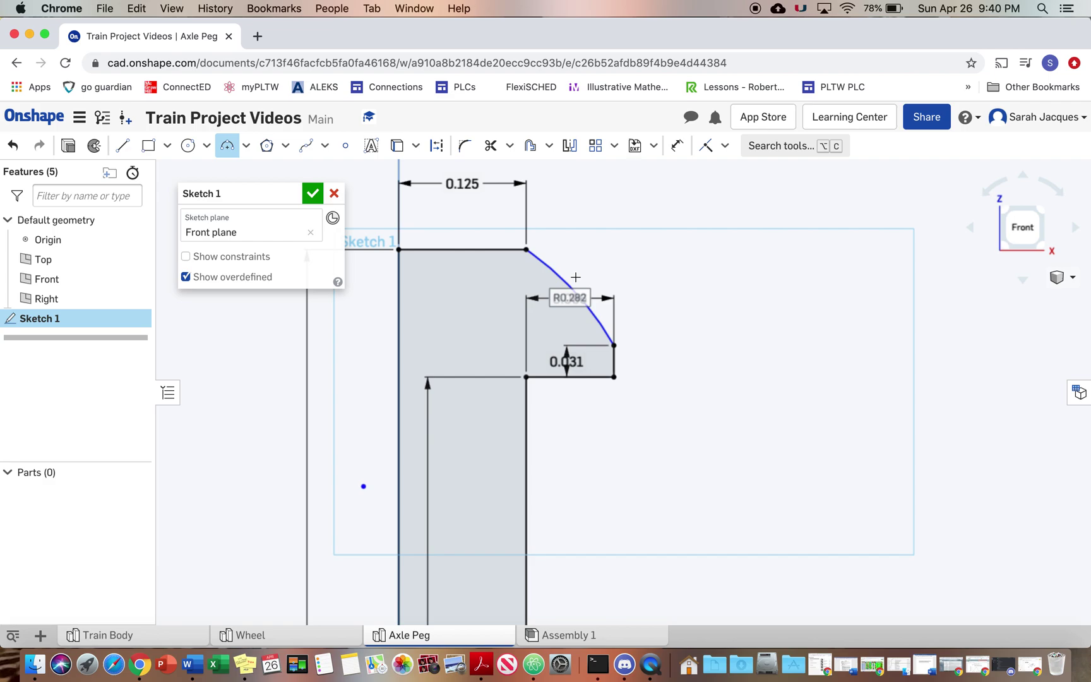
left_click(575, 276)
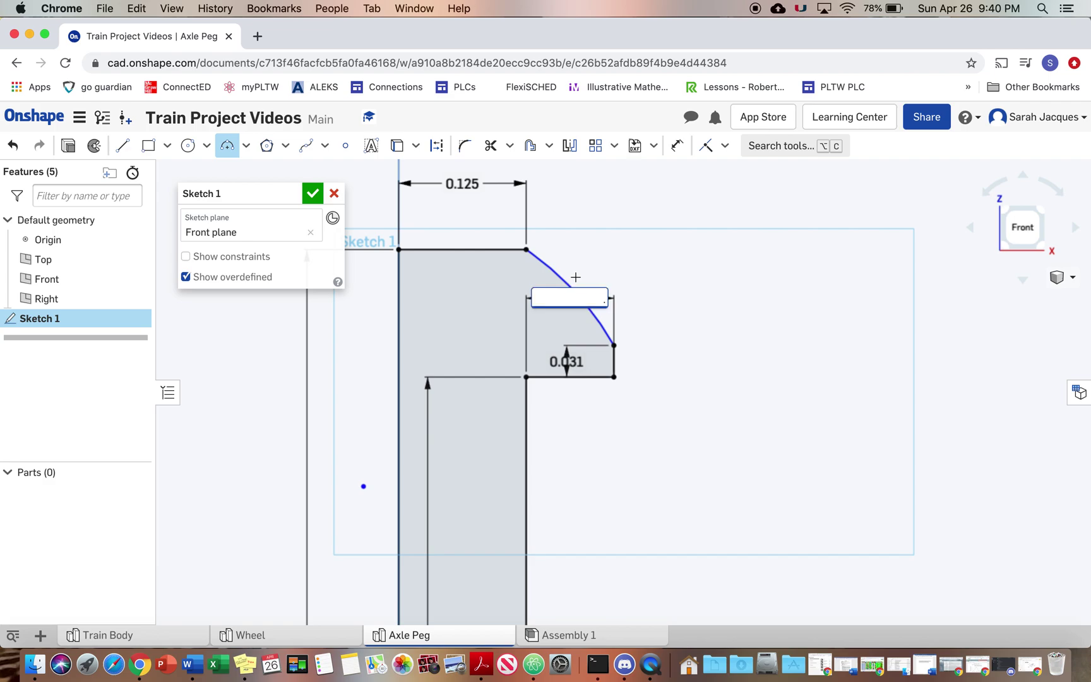
type(".23")
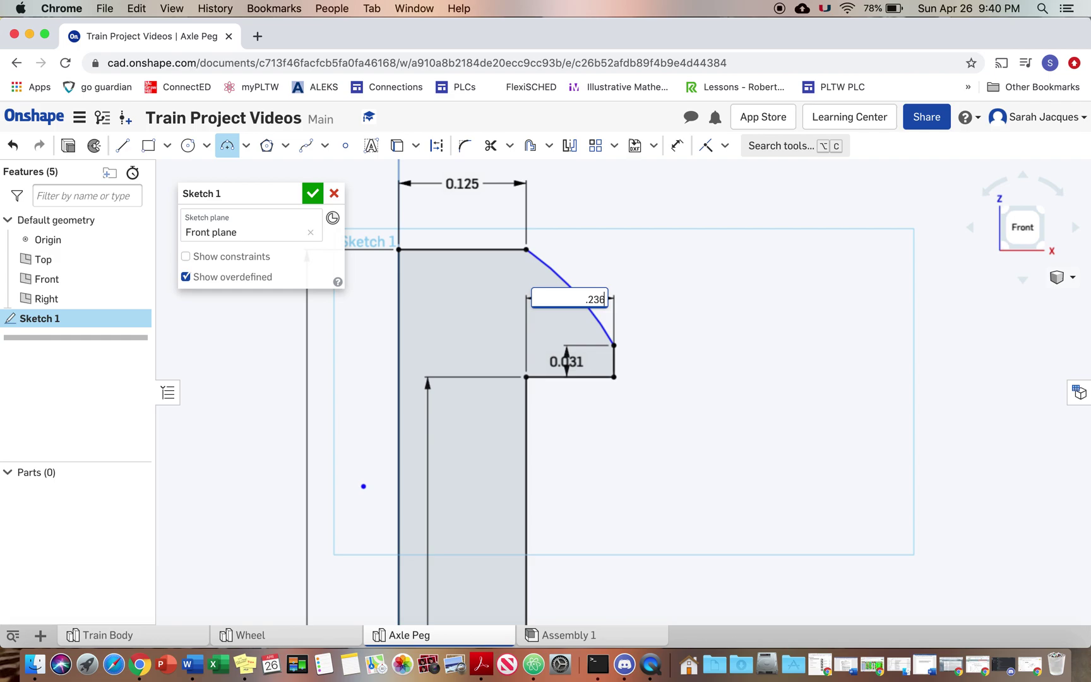
type("6")
key("Return")
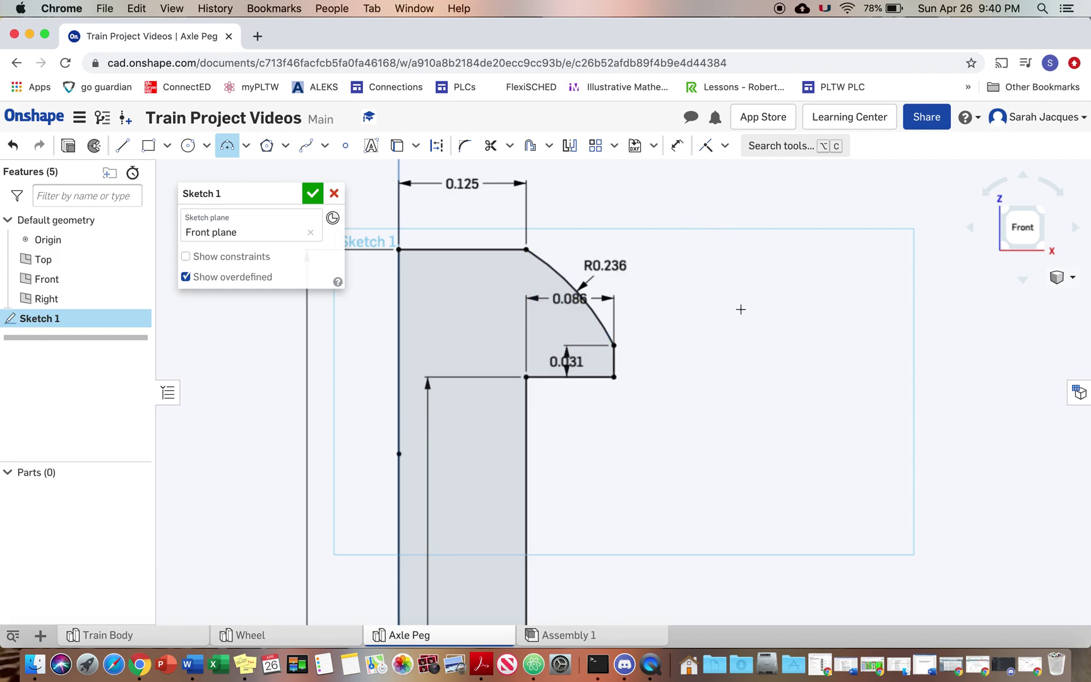
scroll(741, 309, "down", 6)
scroll(610, 285, "up", 3)
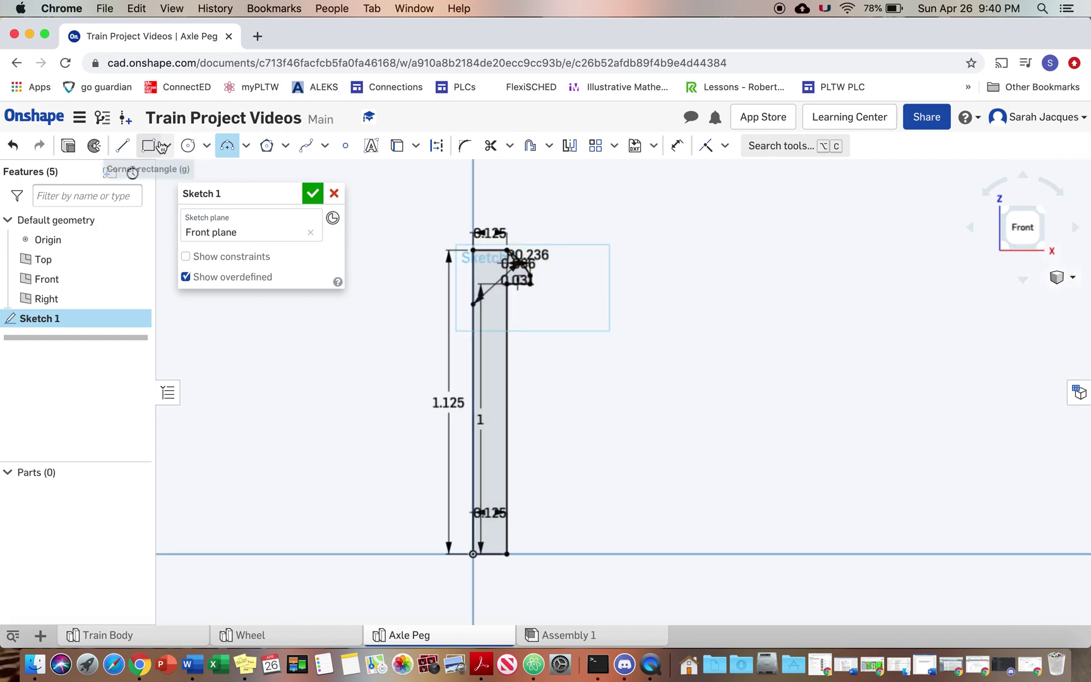
left_click(313, 193)
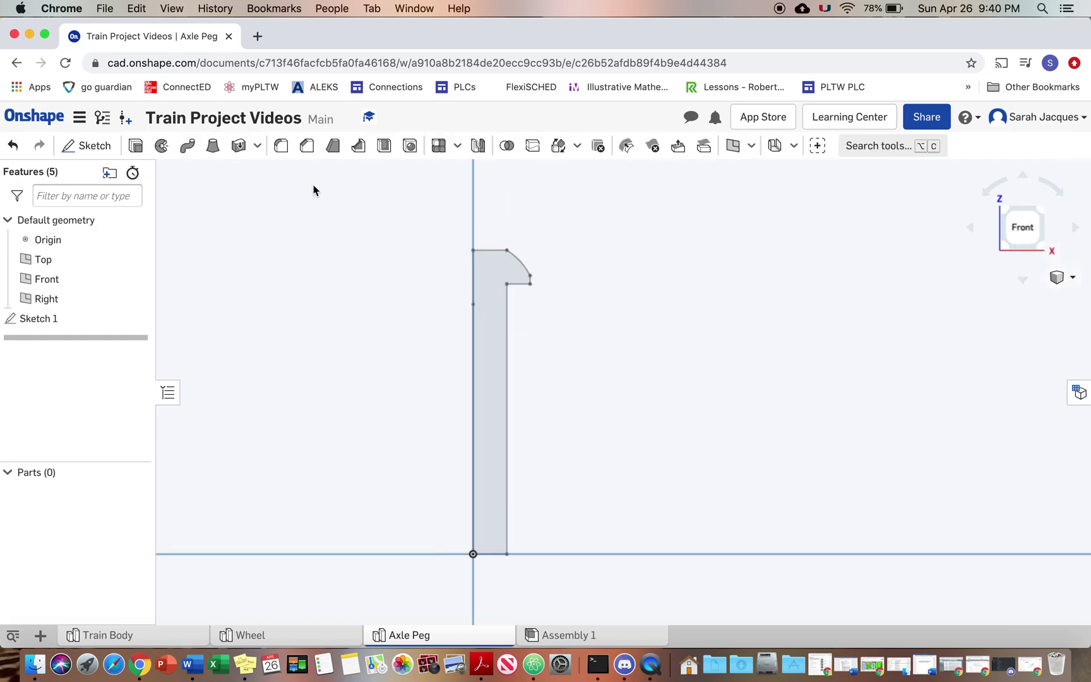
- Revolve Sketch 1 a full turn about the profile's left edge to create Part 1
left_click(162, 148)
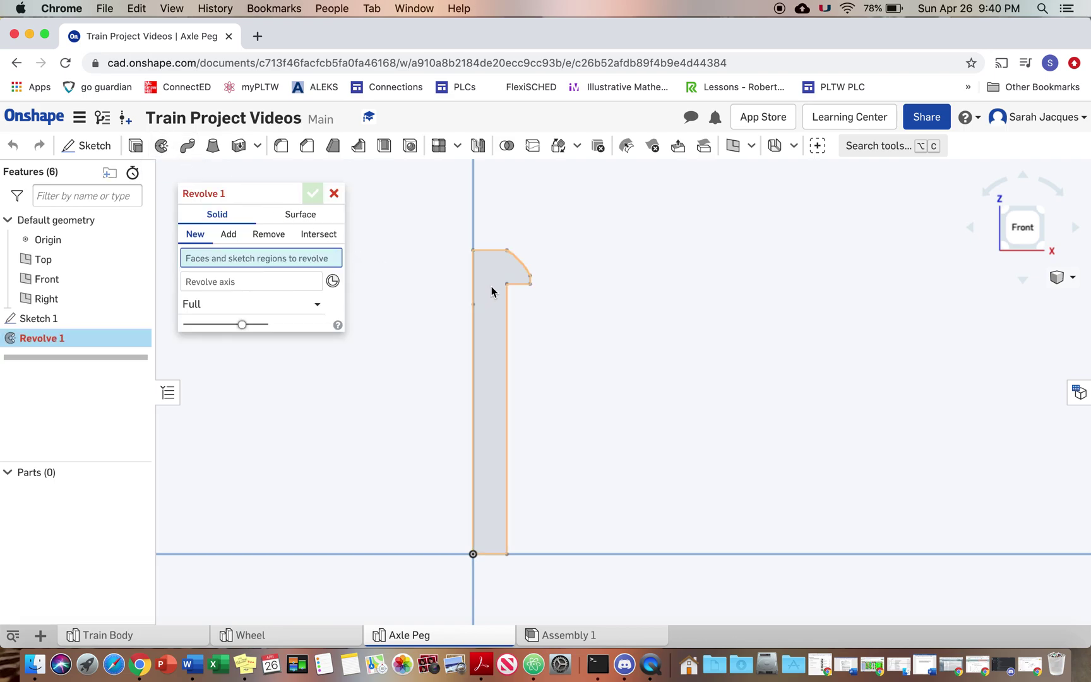
left_click(496, 291)
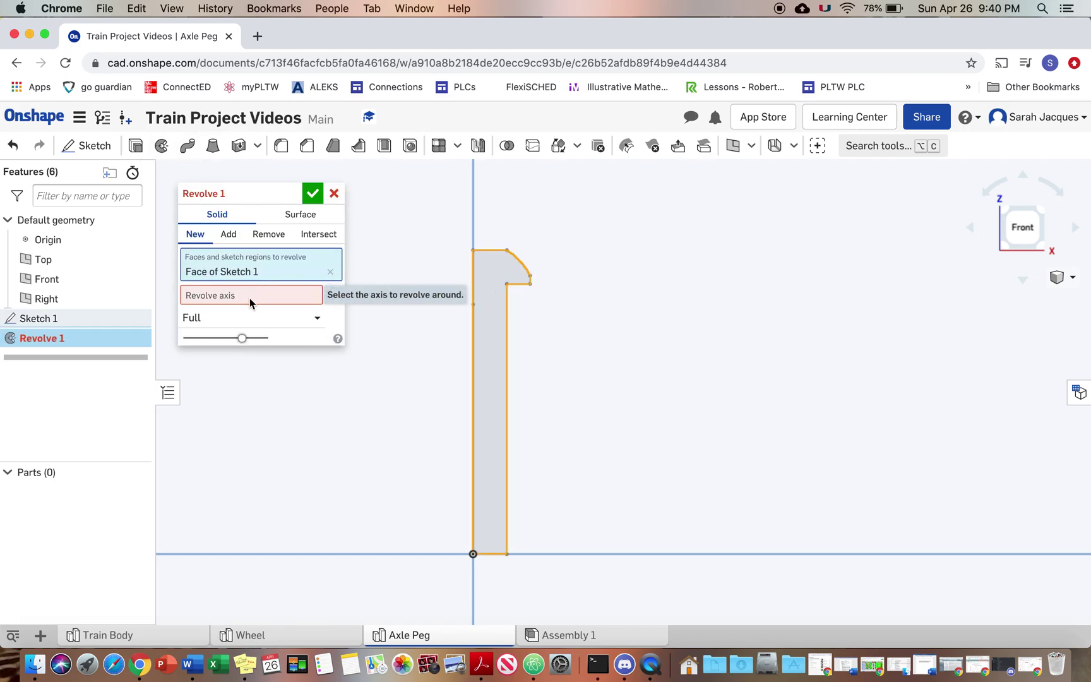
left_click(234, 296)
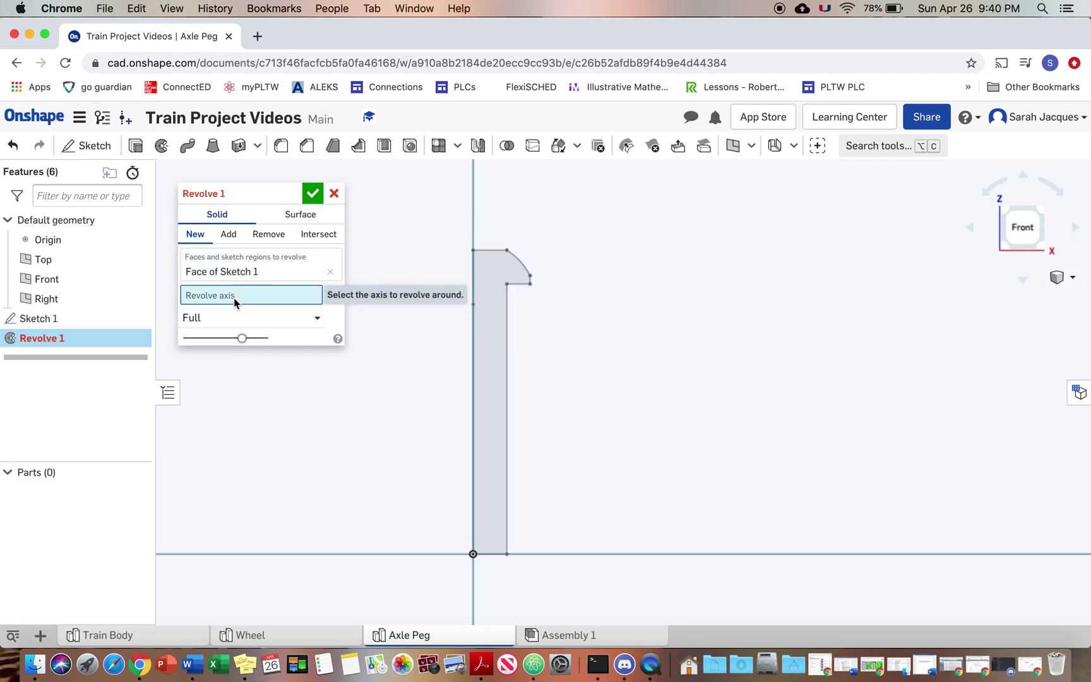
left_click(473, 336)
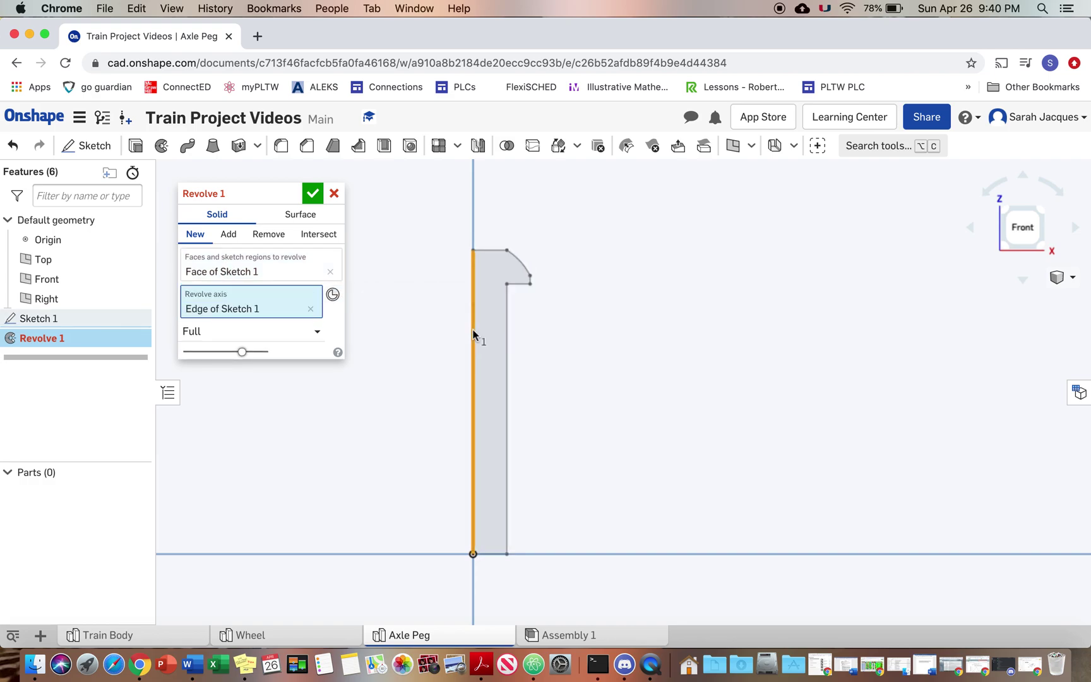
mouse_move(474, 336)
right_mouse_down()
mouse_move(461, 369)
mouse_move(475, 330)
mouse_move(448, 331)
right_mouse_up()
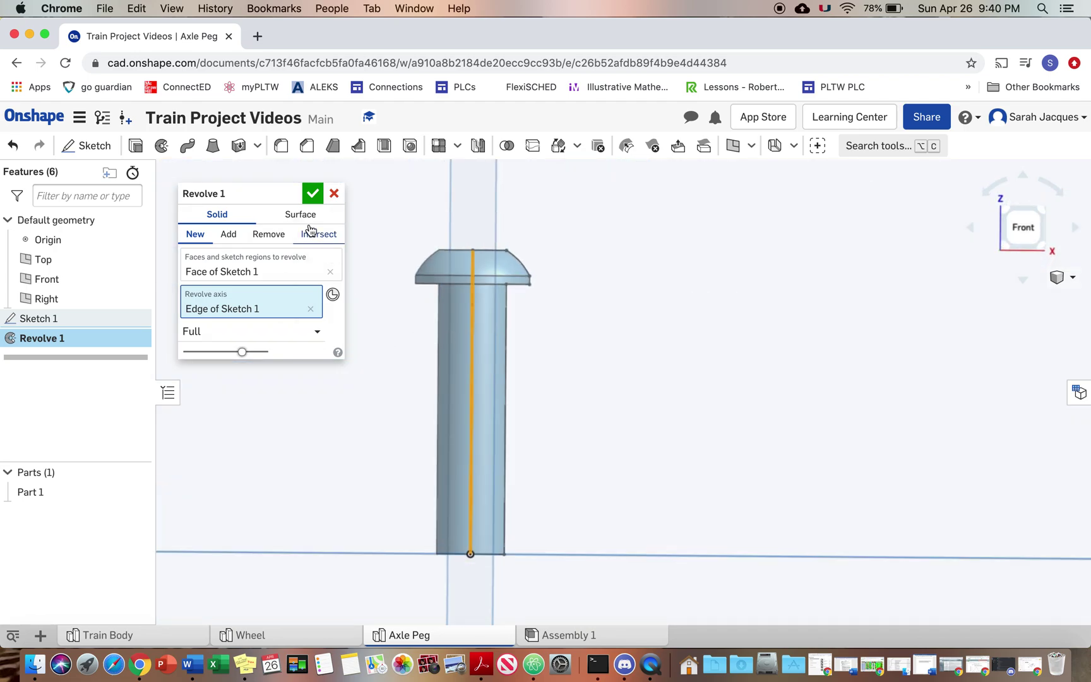
left_click(313, 193)
right_click_drag(544, 291, 536, 295)
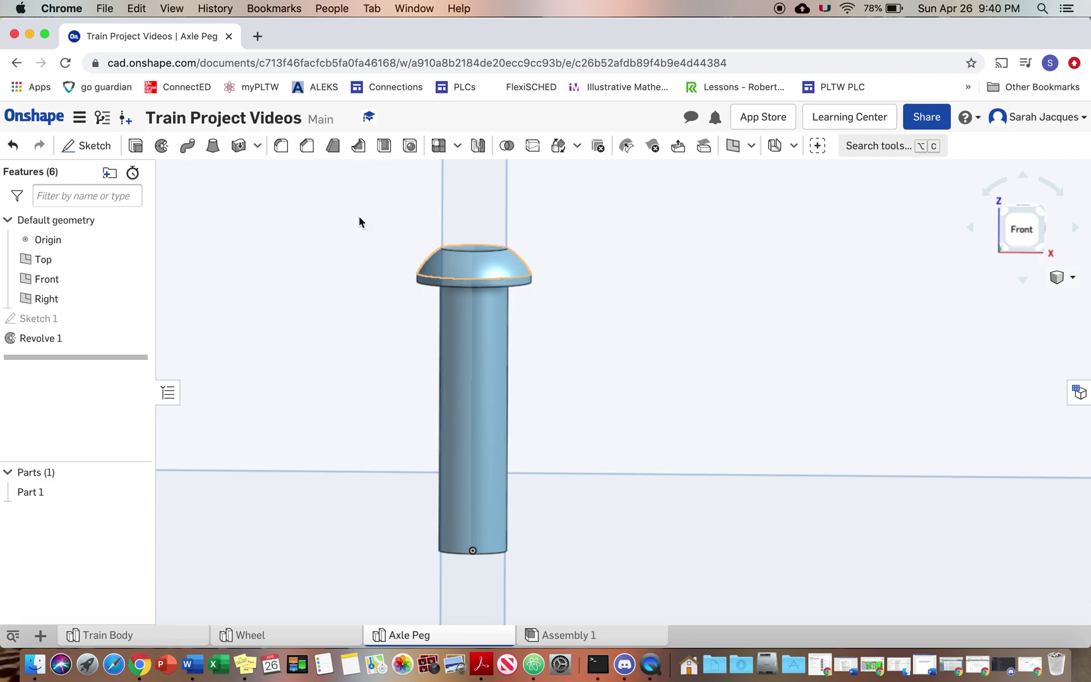
- Chamfer the peg's bottom tip edge with an equal distance of 0.03 in
left_click(306, 145)
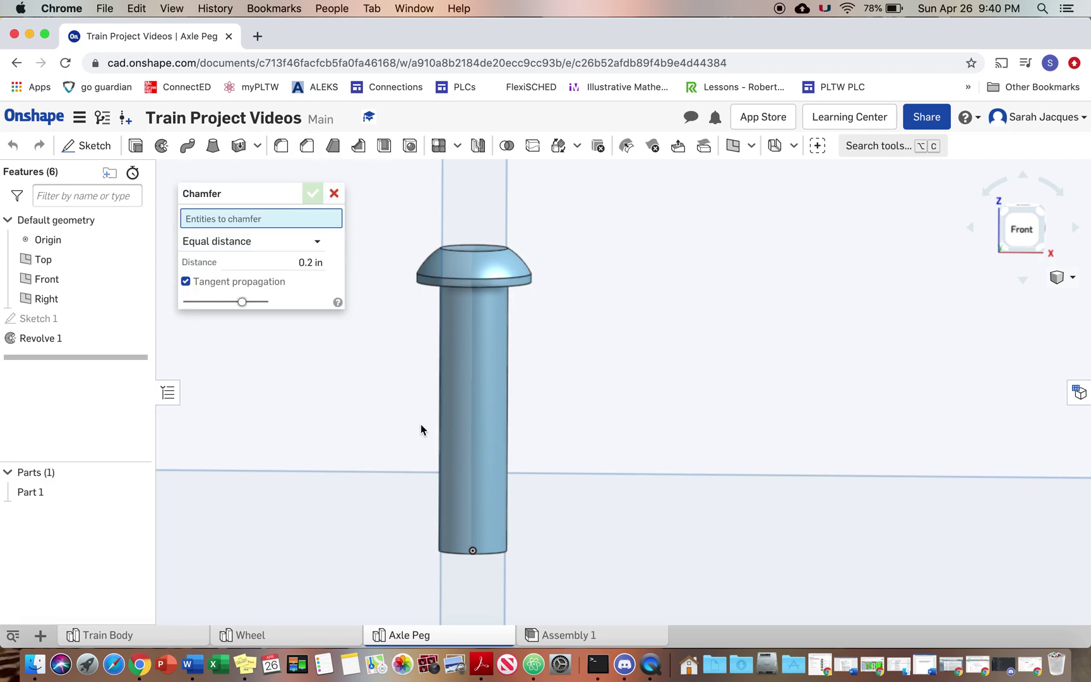
left_click(457, 553)
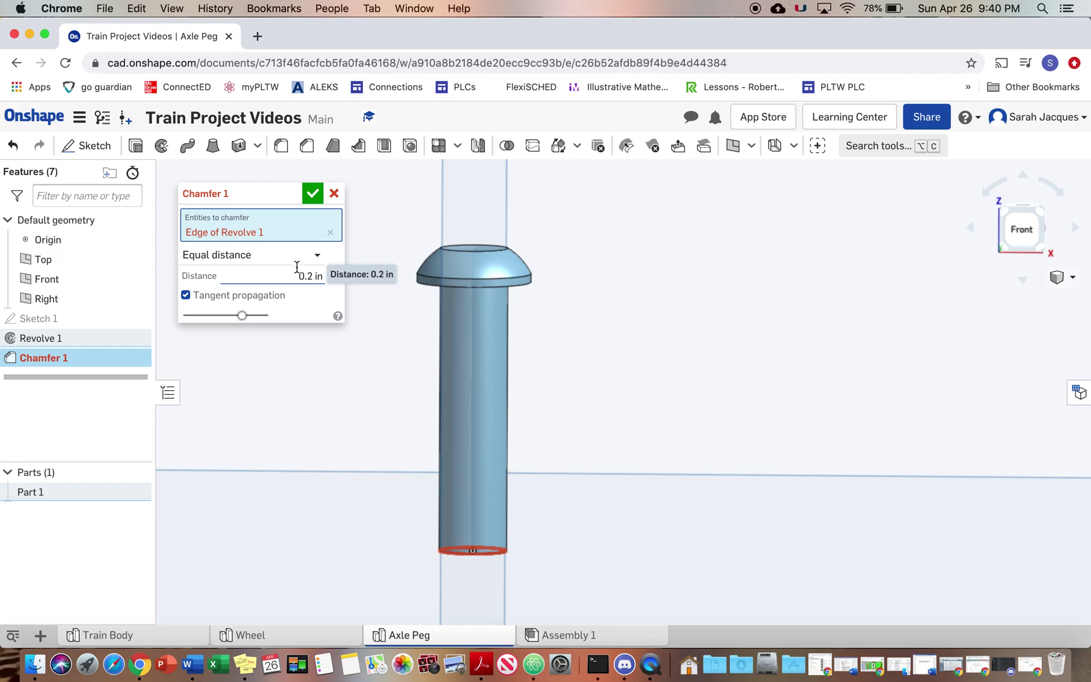
left_click(297, 273)
key("BackSpace")
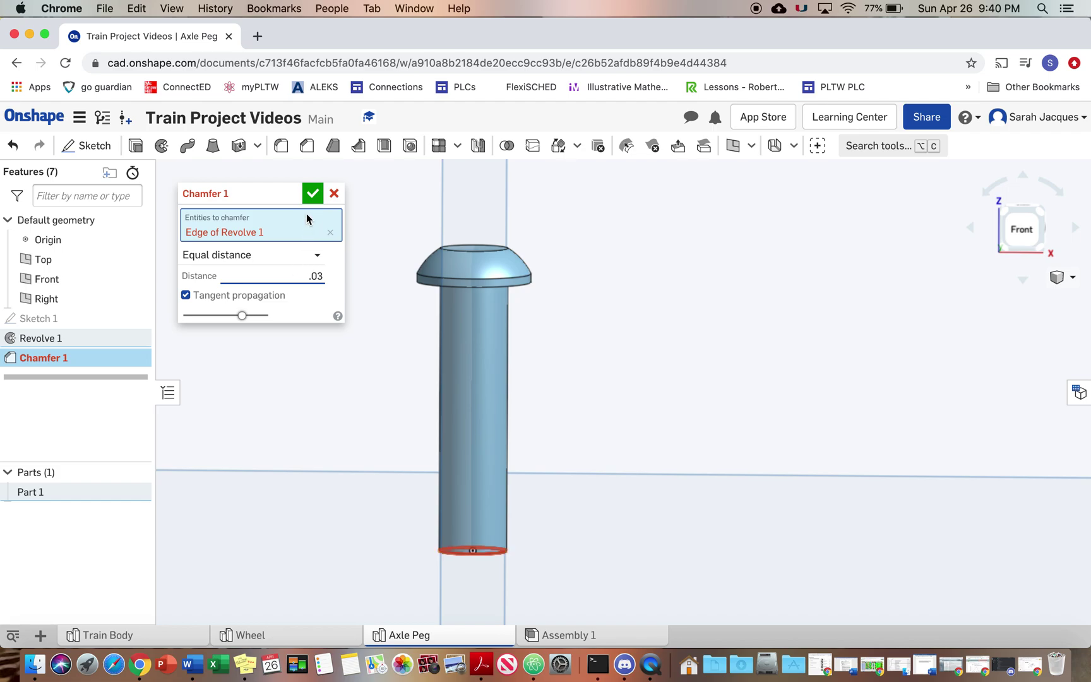
left_click(312, 195)
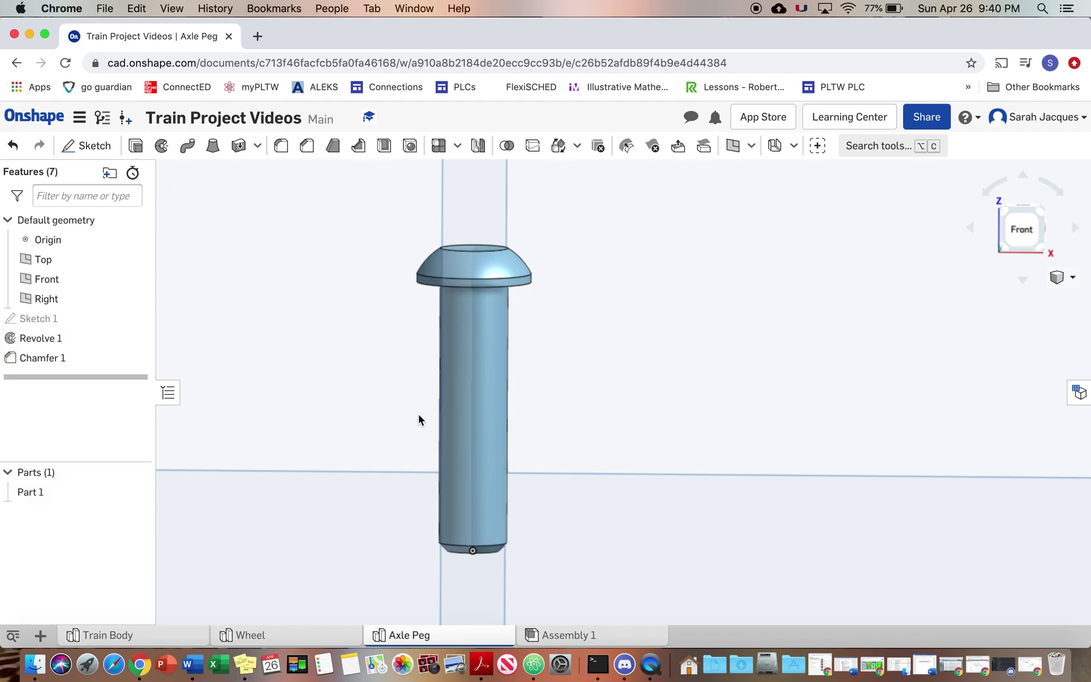
- Create Sketch 2 on the head's flat top face and view it normal
right_click_drag(448, 372, 462, 285)
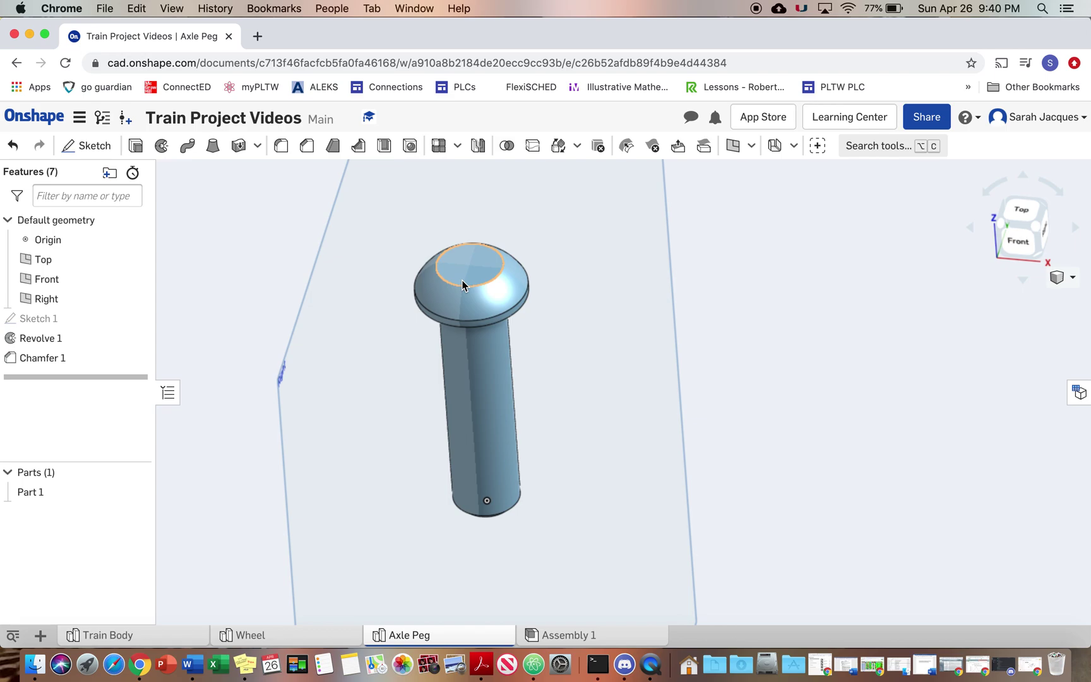
right_click(463, 286)
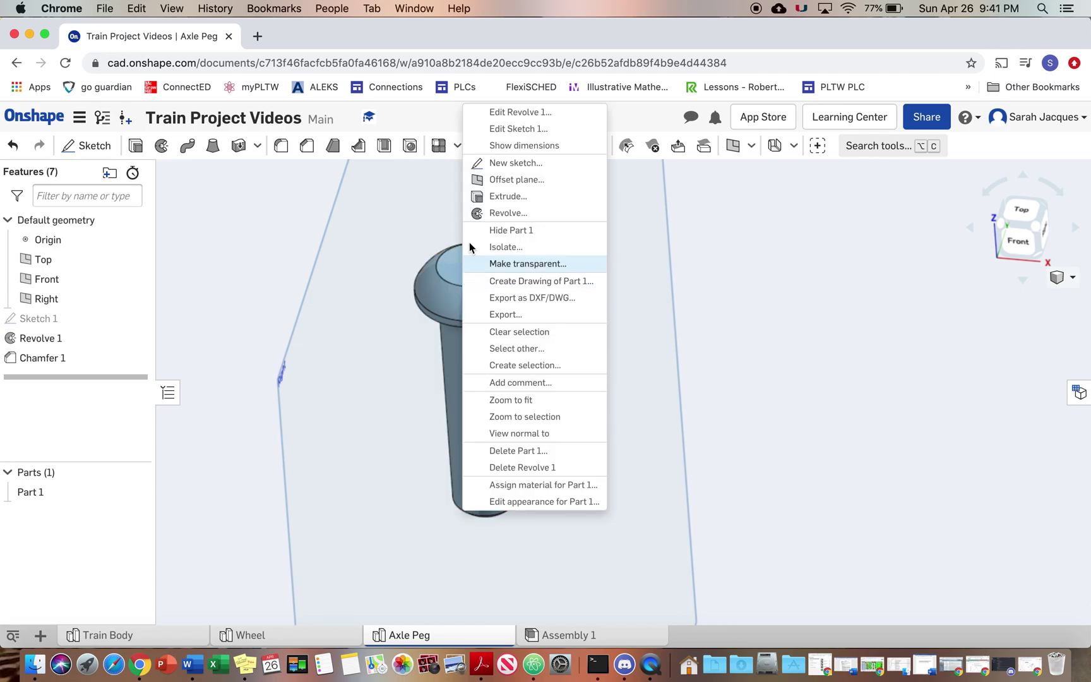
left_click(496, 163)
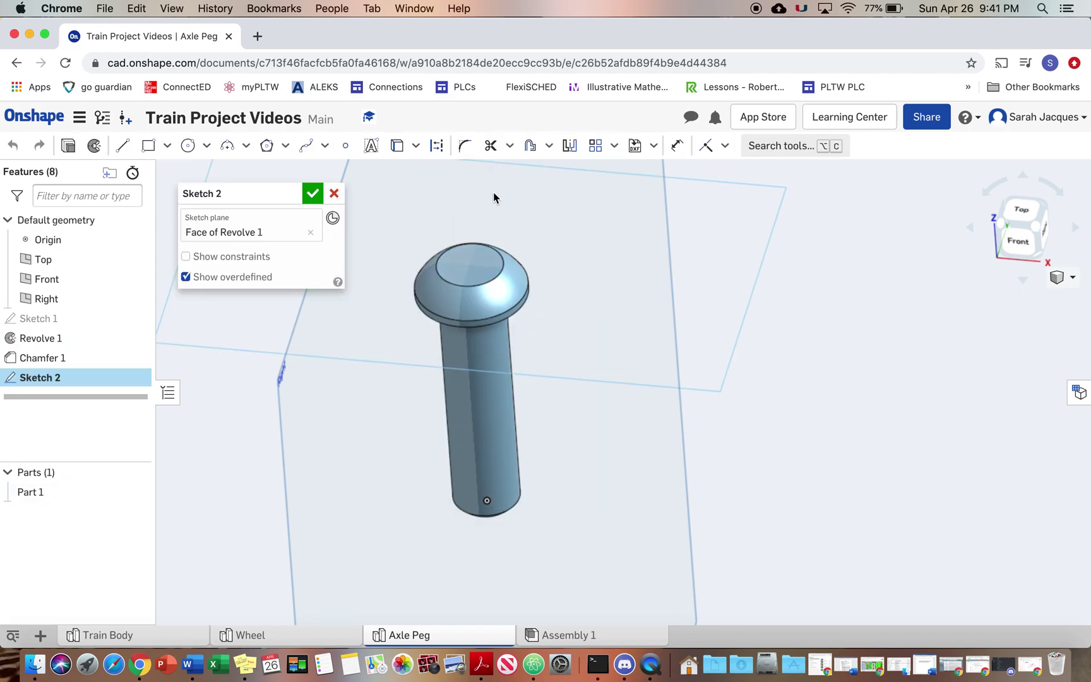
right_click(468, 265)
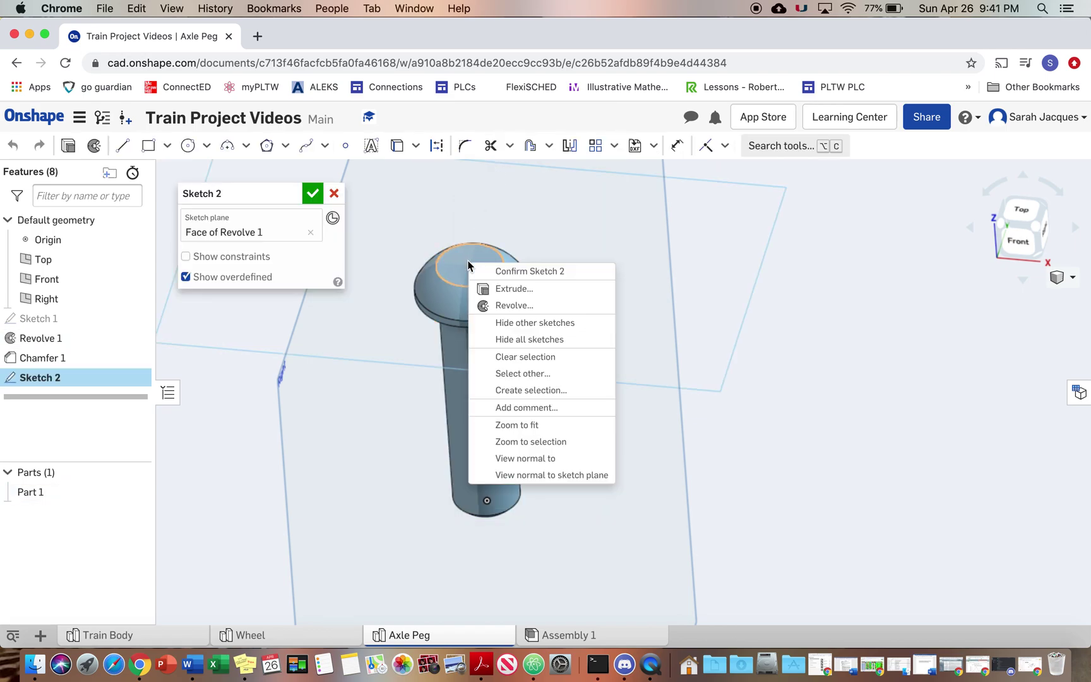
left_click(547, 475)
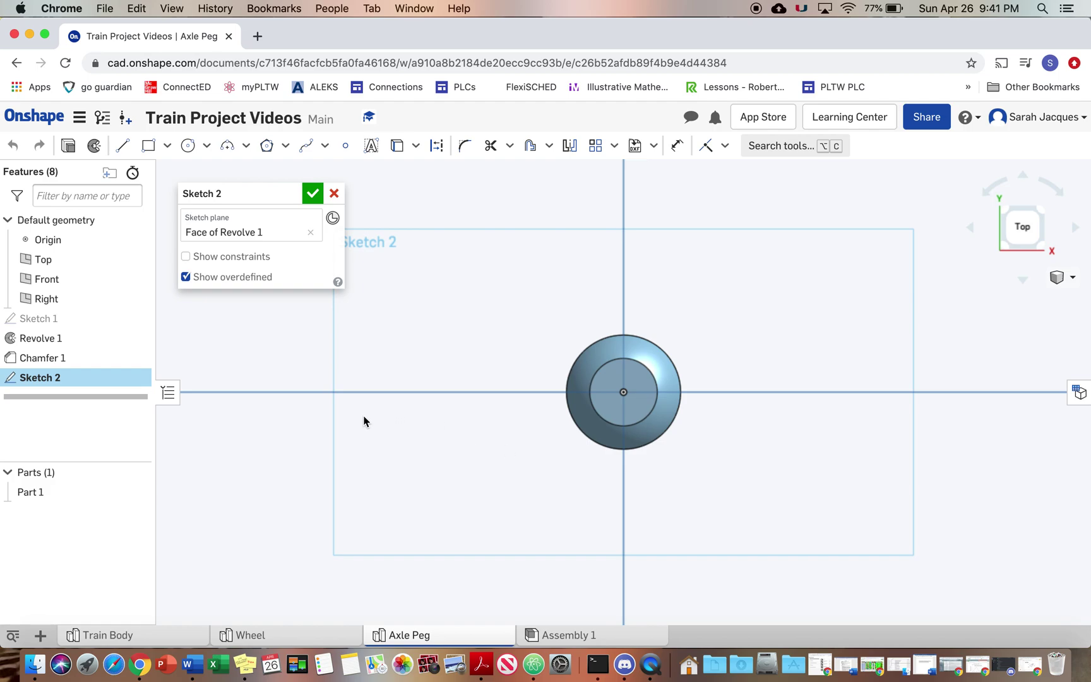
- Draw an inscribed hexagon centred on the peg head's centre
left_click(272, 147)
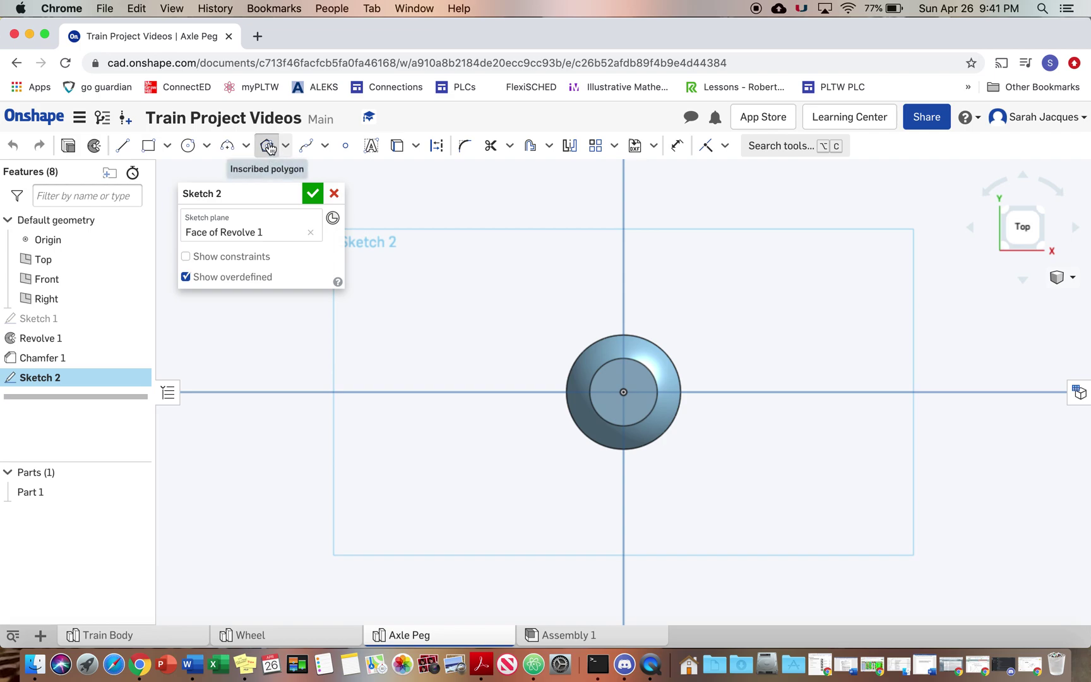
left_click(623, 392)
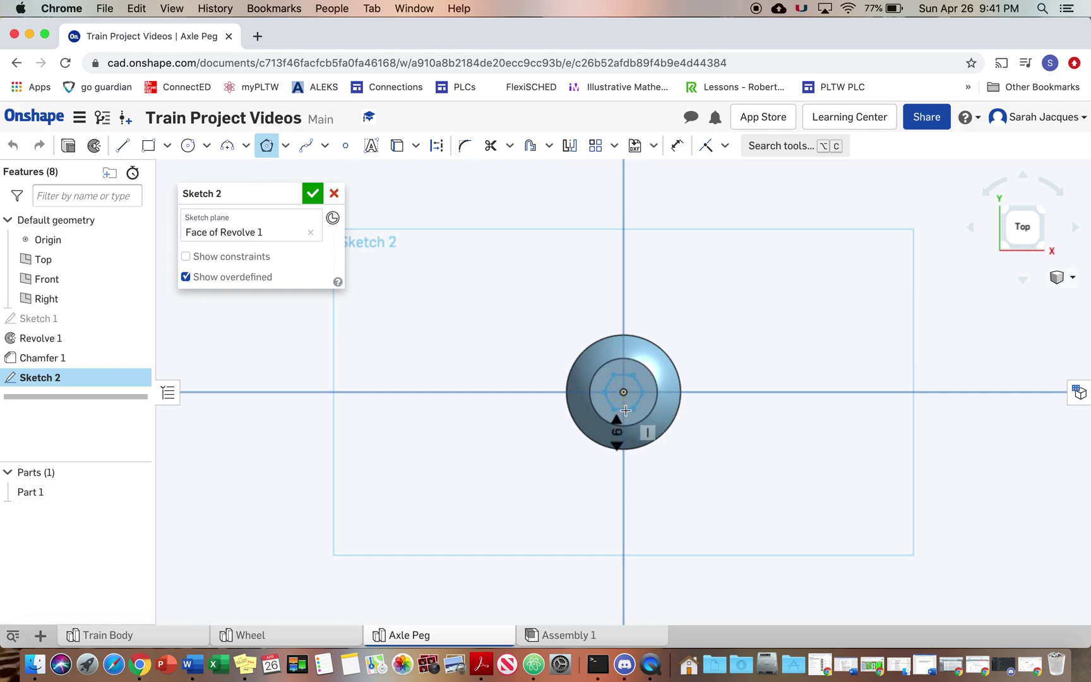
left_click(618, 418)
left_click(624, 409)
scroll(624, 410, "up", 5)
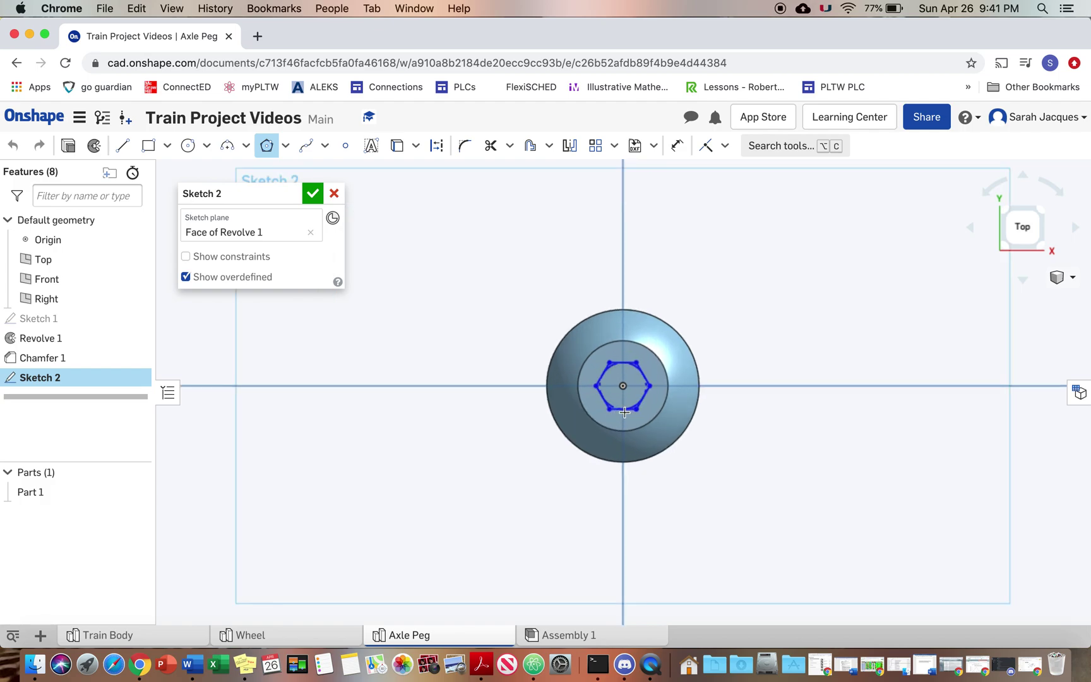
scroll(624, 411, "up", 1)
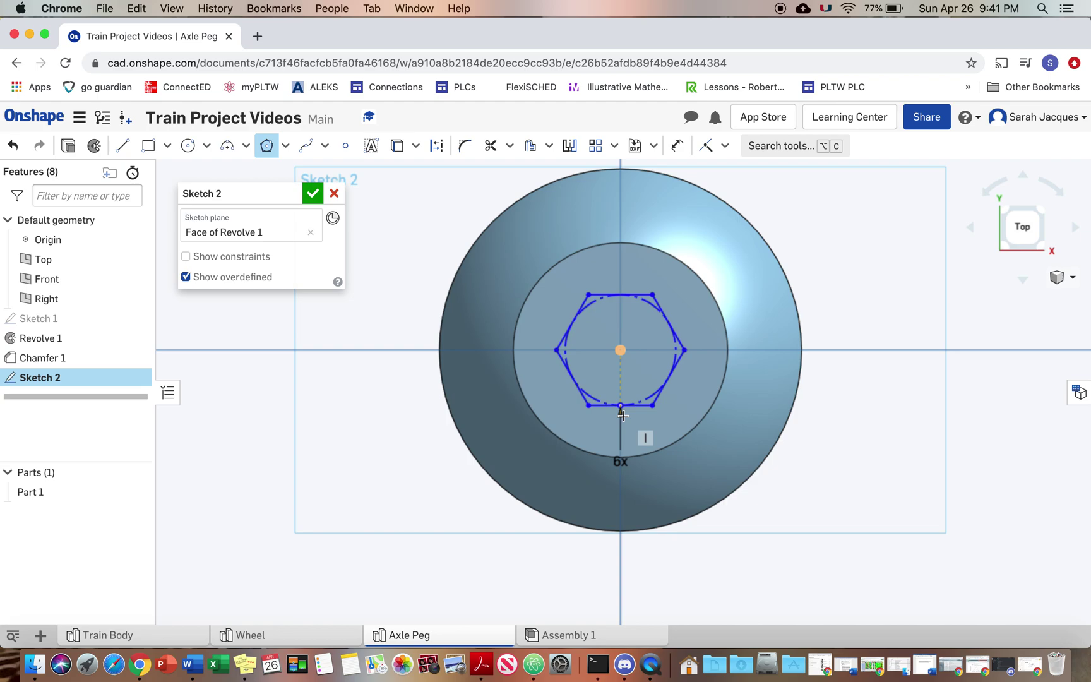
- Dimension the hexagon's opposite flats to 5/32 in (0.156)
left_click(677, 145)
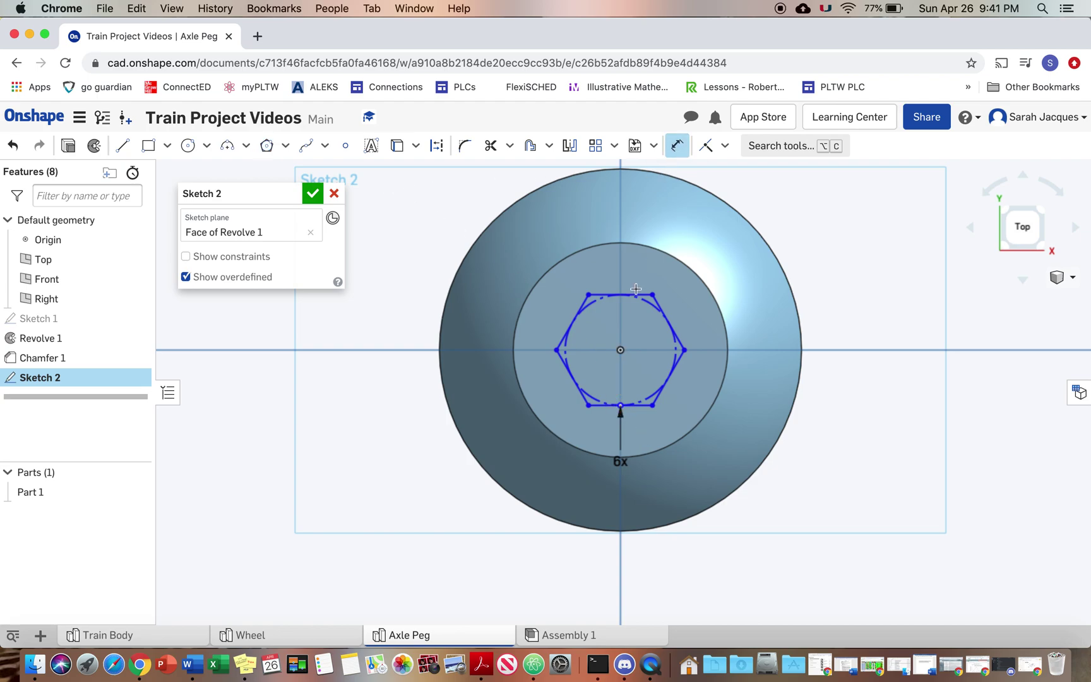
left_click(638, 294)
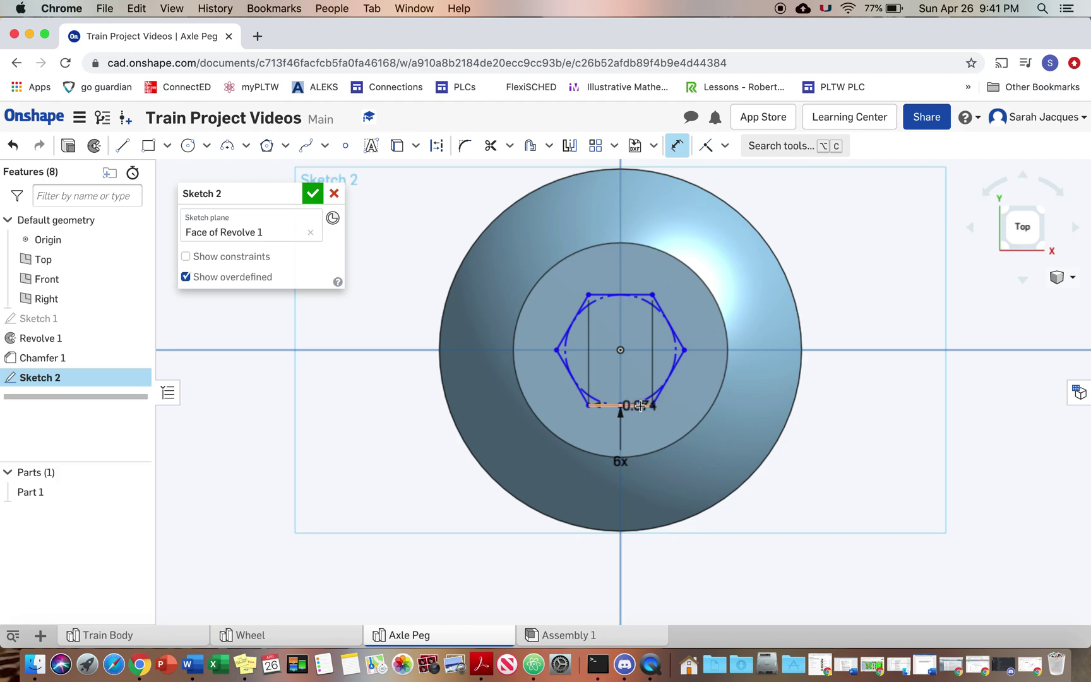
scroll(640, 406, "up", 5)
left_click(639, 405)
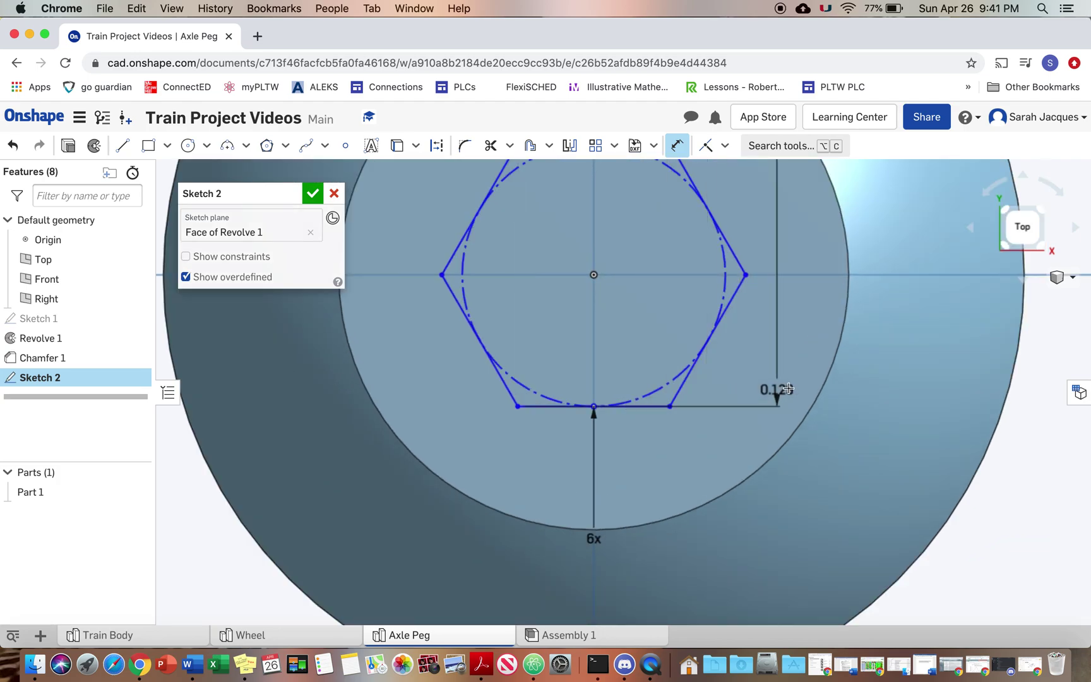
left_click(794, 387)
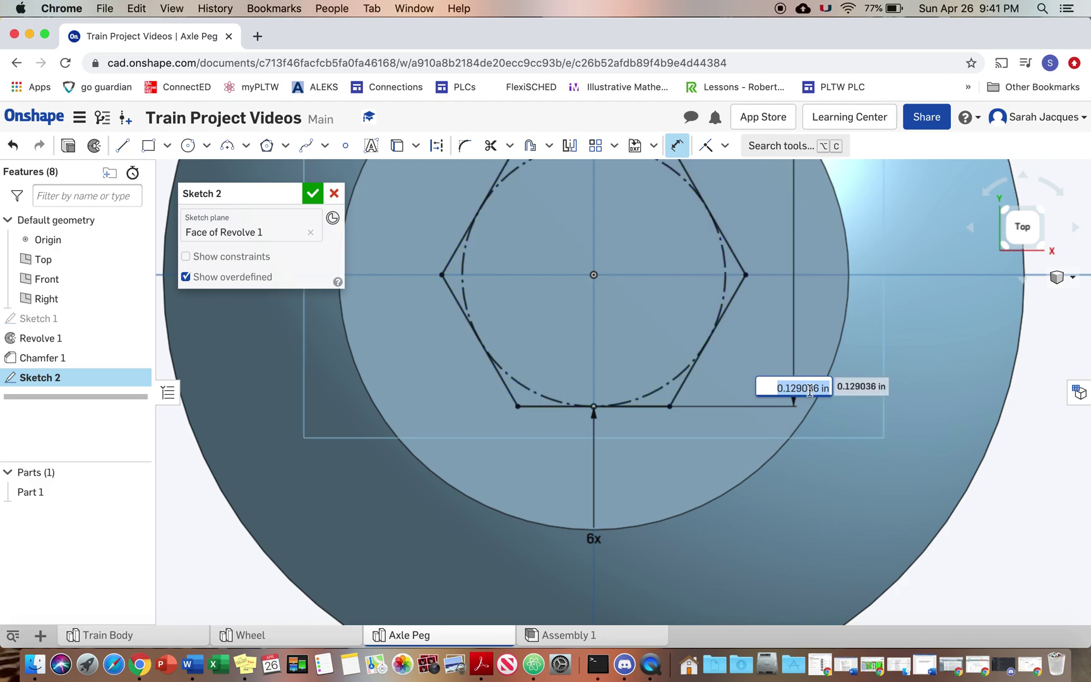
type("5/3")
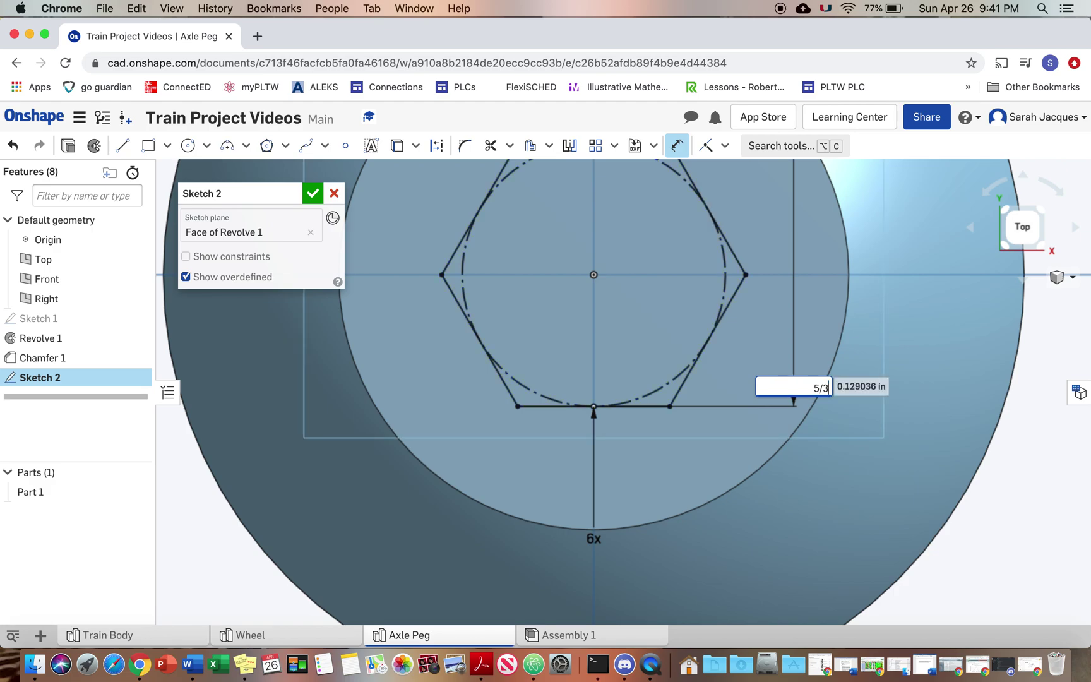
type("2")
key("Return")
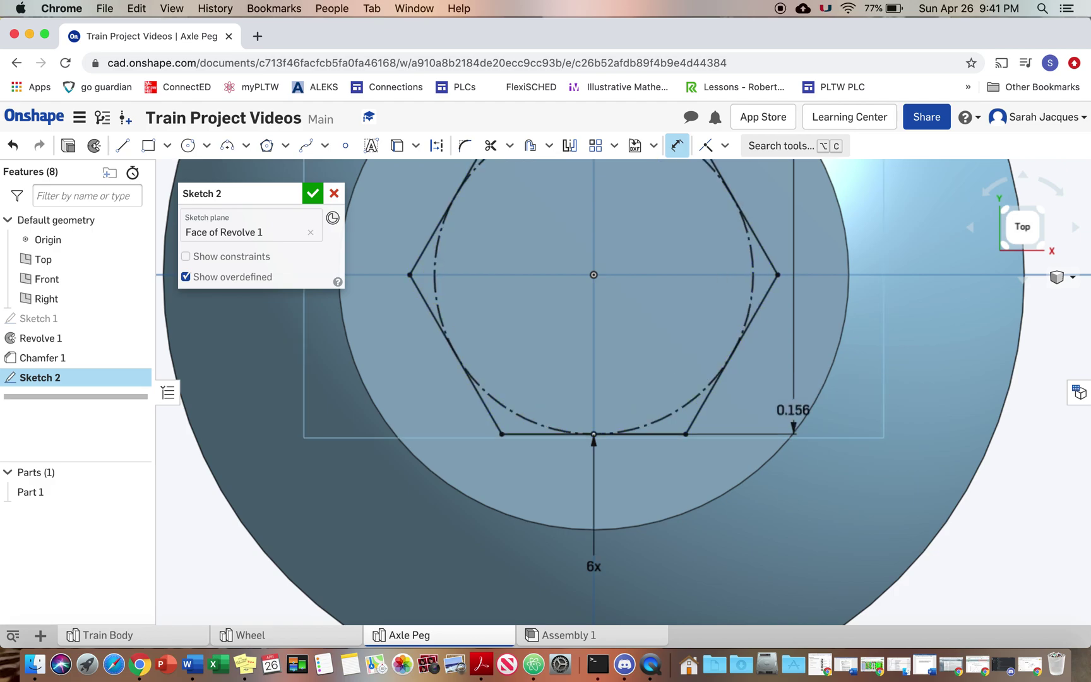
scroll(808, 390, "up", 2)
scroll(808, 390, "down", 3)
scroll(808, 390, "down", 1)
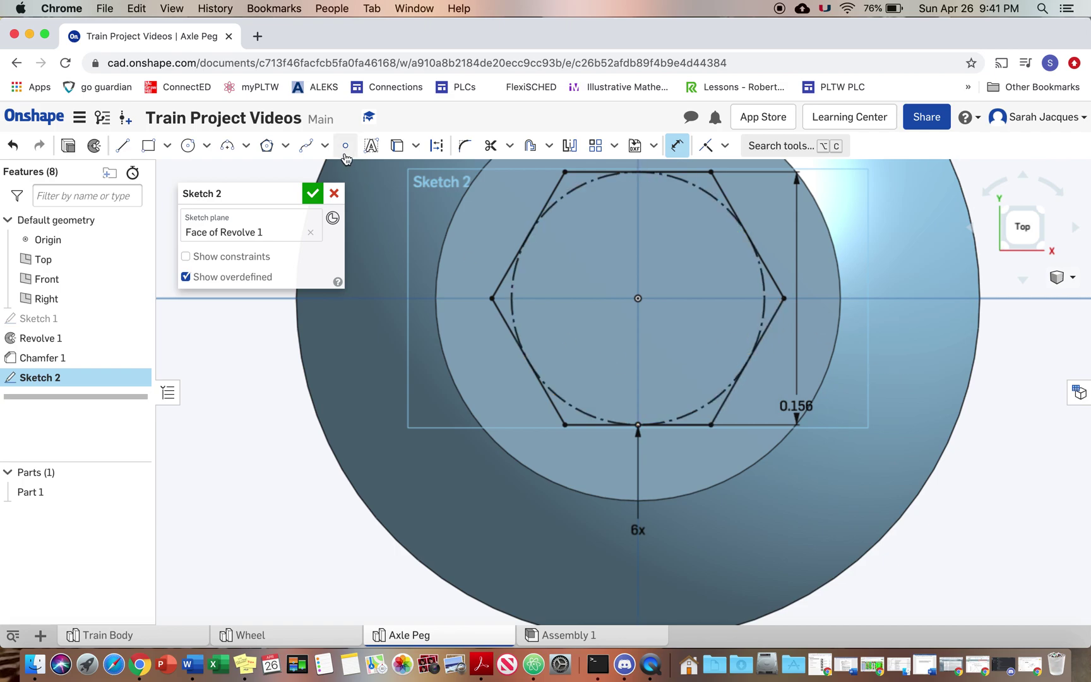
- Accept Sketch 2 and extrude-remove the hexagon 0.111 in deep into the head
left_click(313, 192)
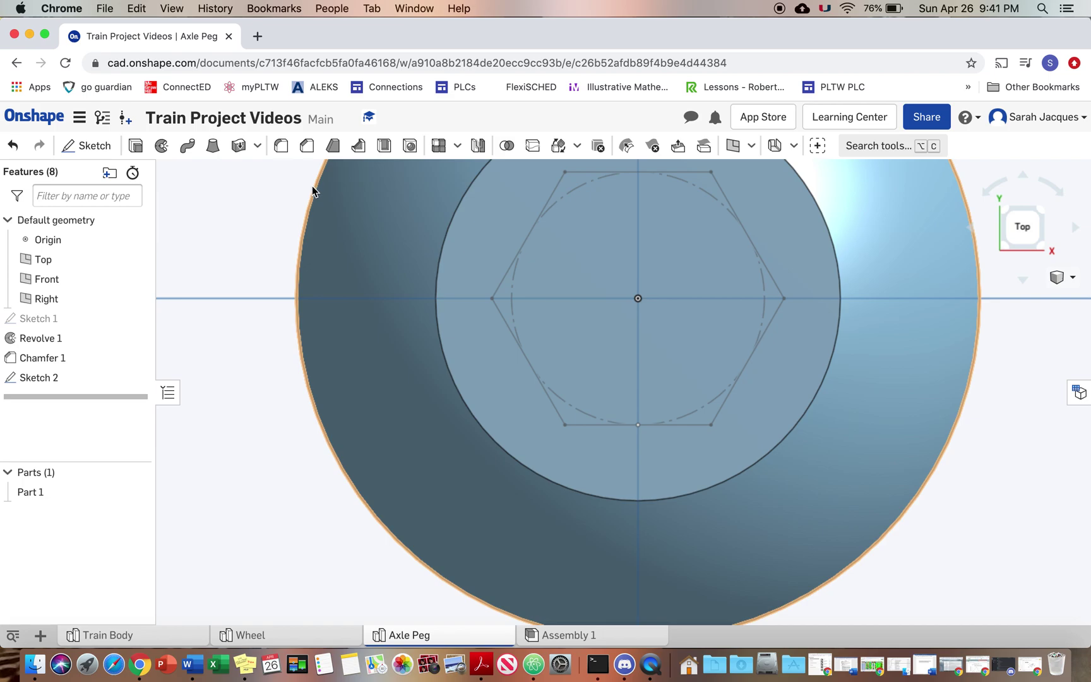
left_click(135, 146)
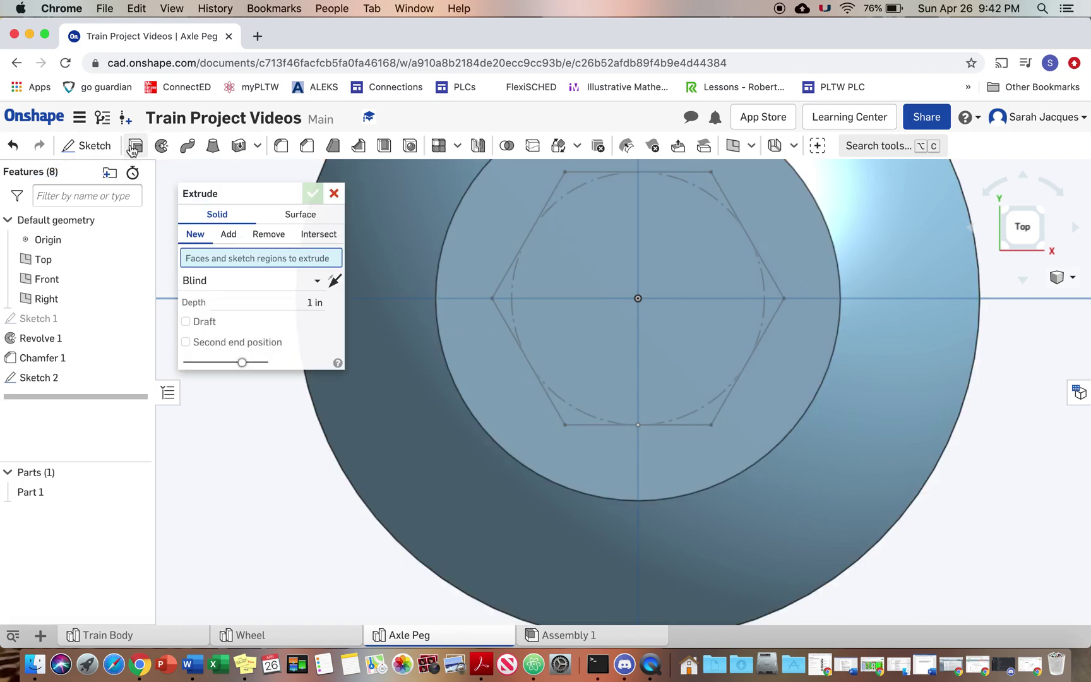
left_click(268, 234)
left_click(568, 268)
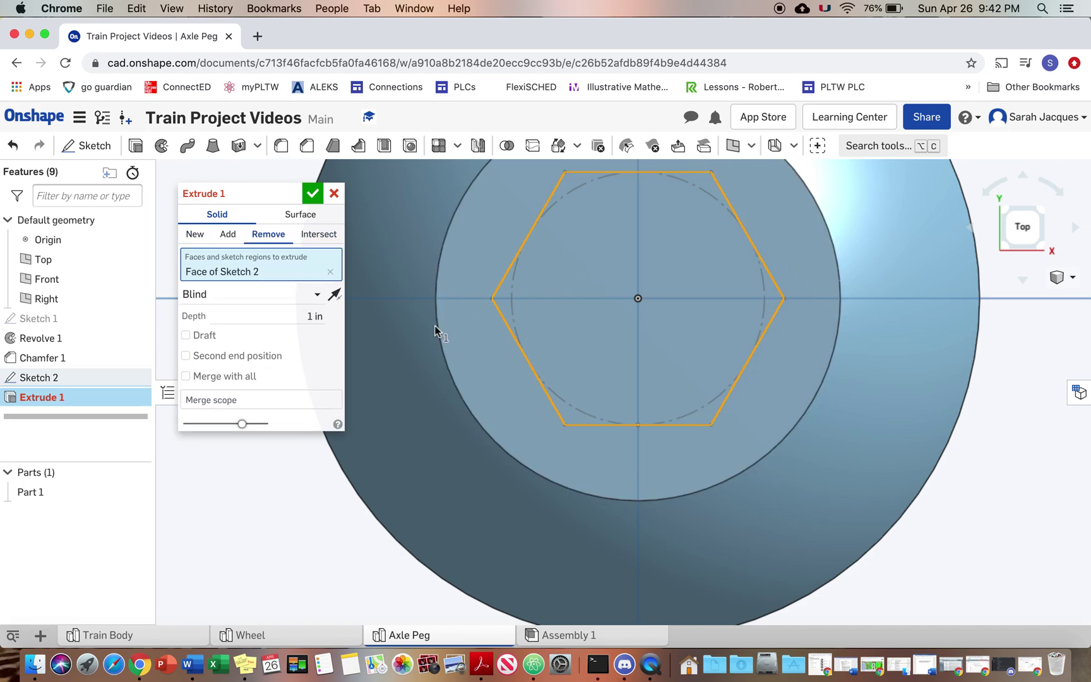
left_click(299, 317)
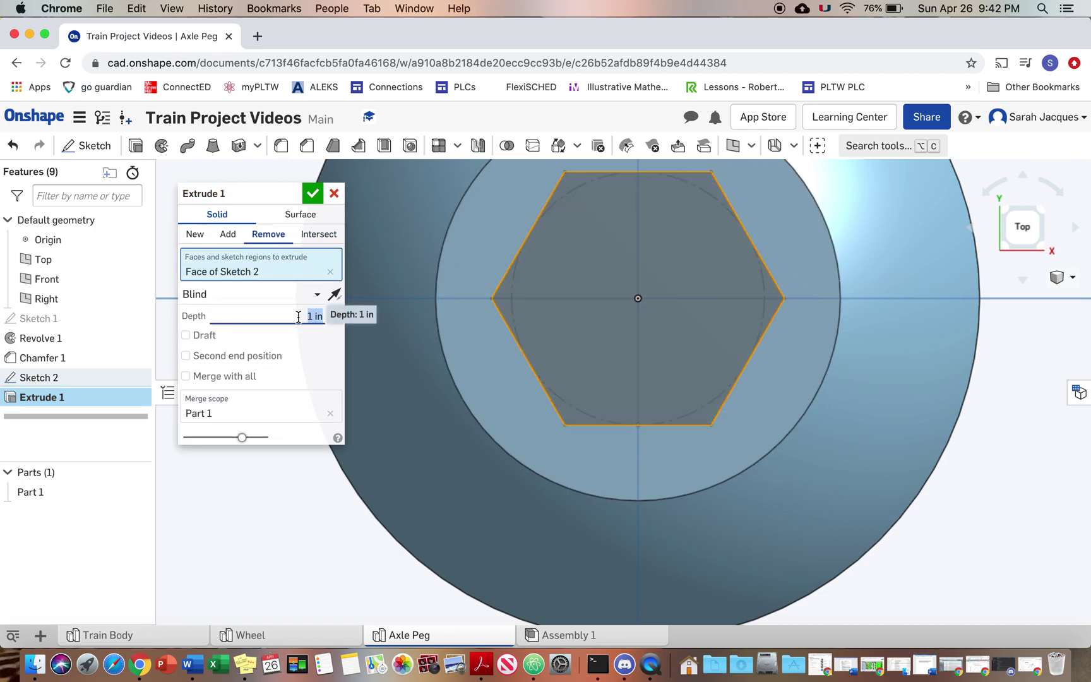
key("BackSpace")
type(".111")
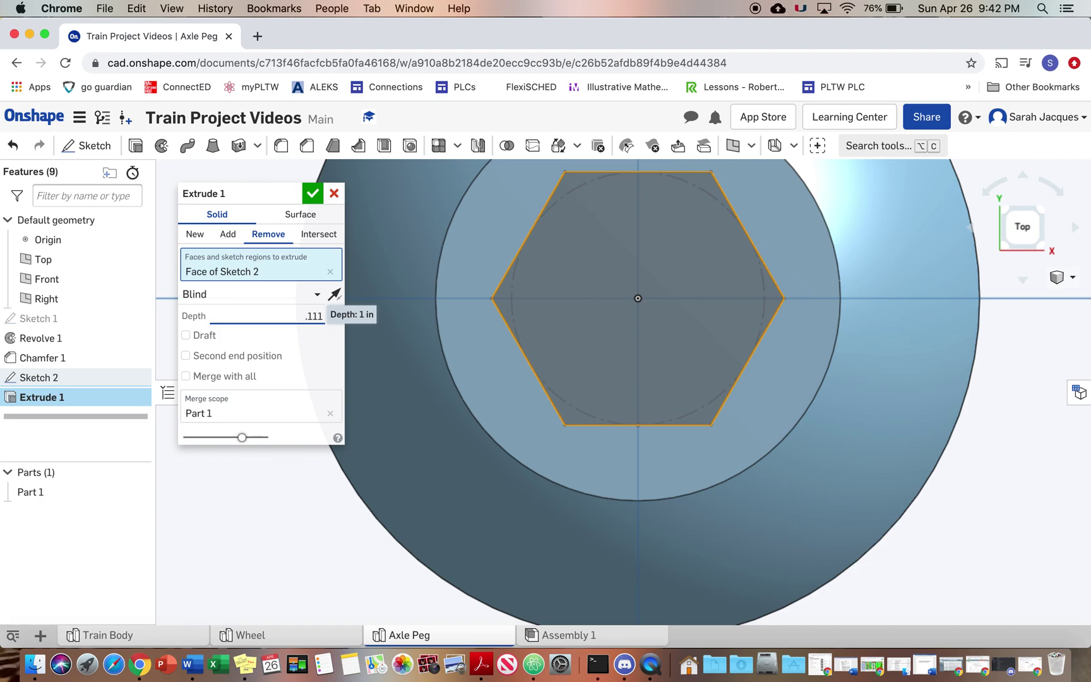
key("Return")
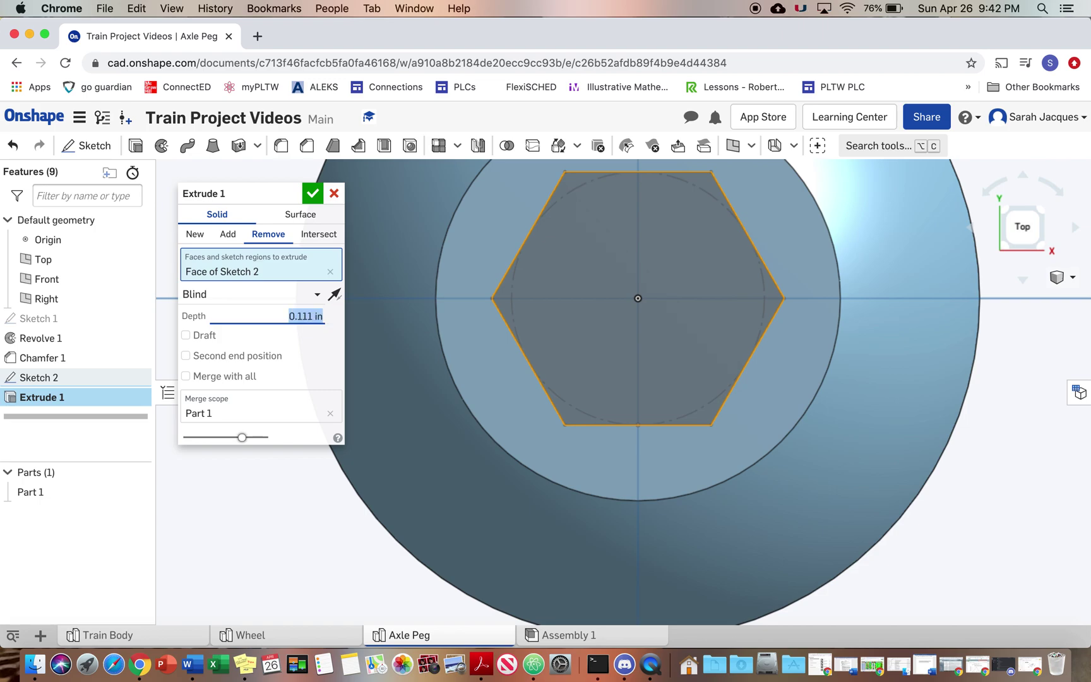
left_click(313, 199)
right_click_drag(652, 310, 649, 287)
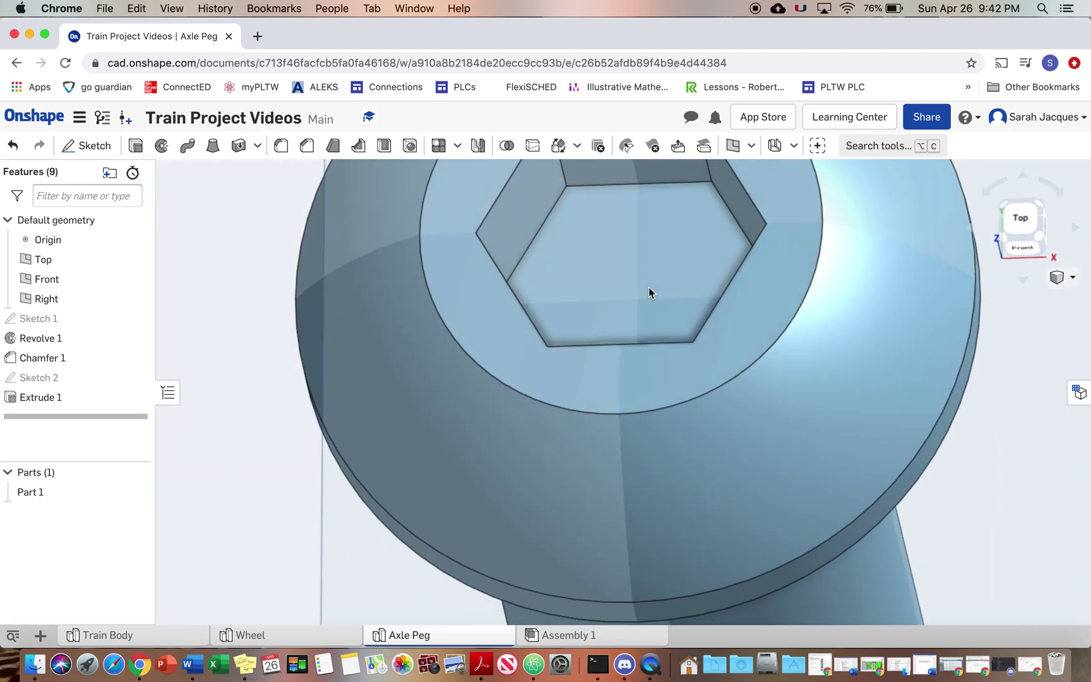
scroll(649, 287, "up", 3)
- Open Edit appearance for Part 1, showing its current light-blue colour 9DCFED
scroll(647, 294, "down", 10)
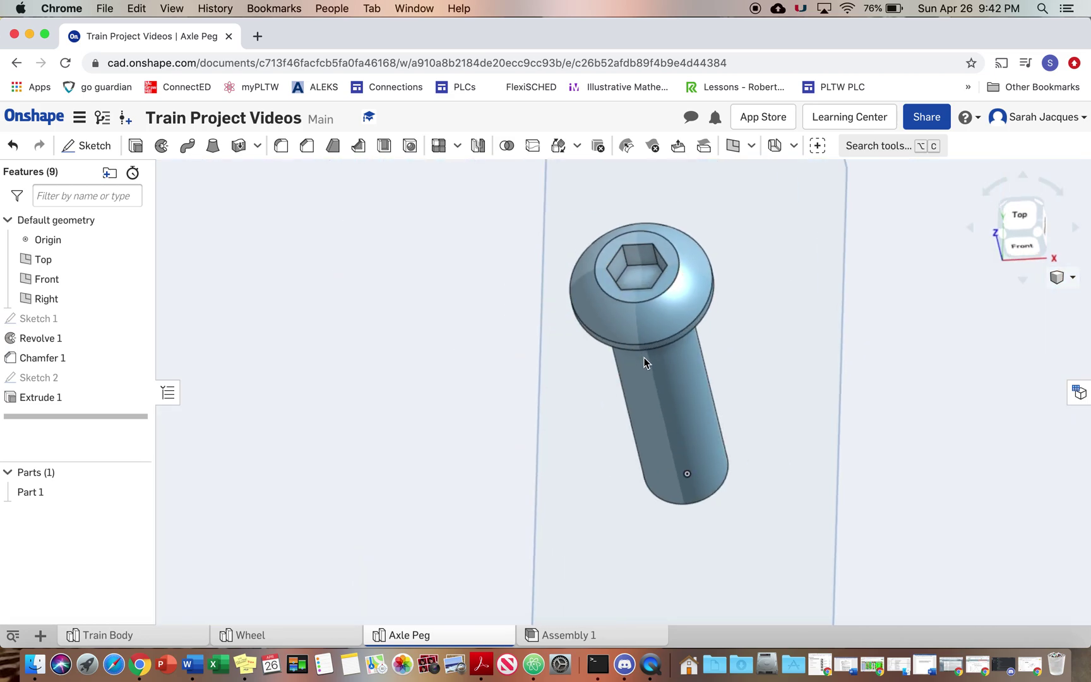
right_click_drag(644, 362, 642, 333)
right_click(660, 327)
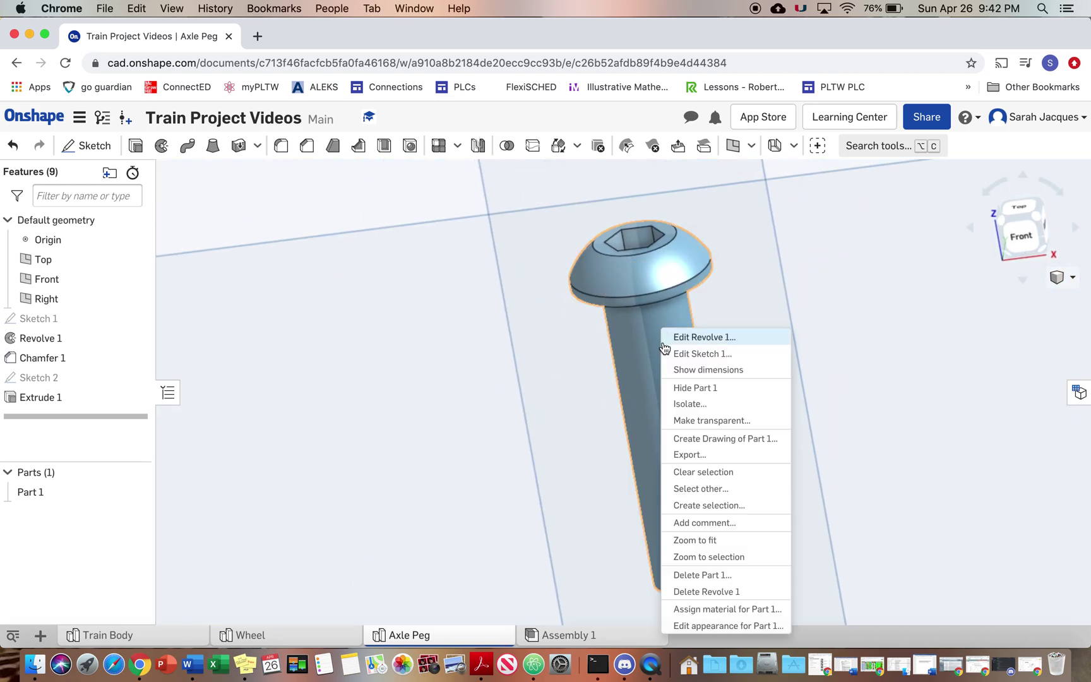
left_click(680, 626)
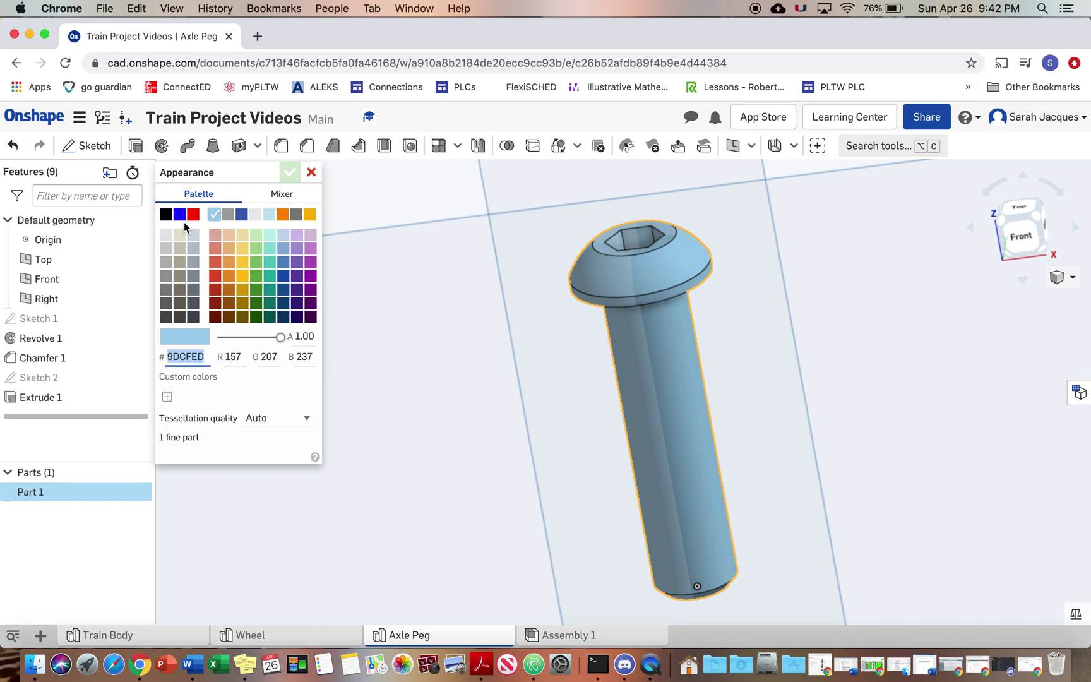
mouse_move(164, 644)
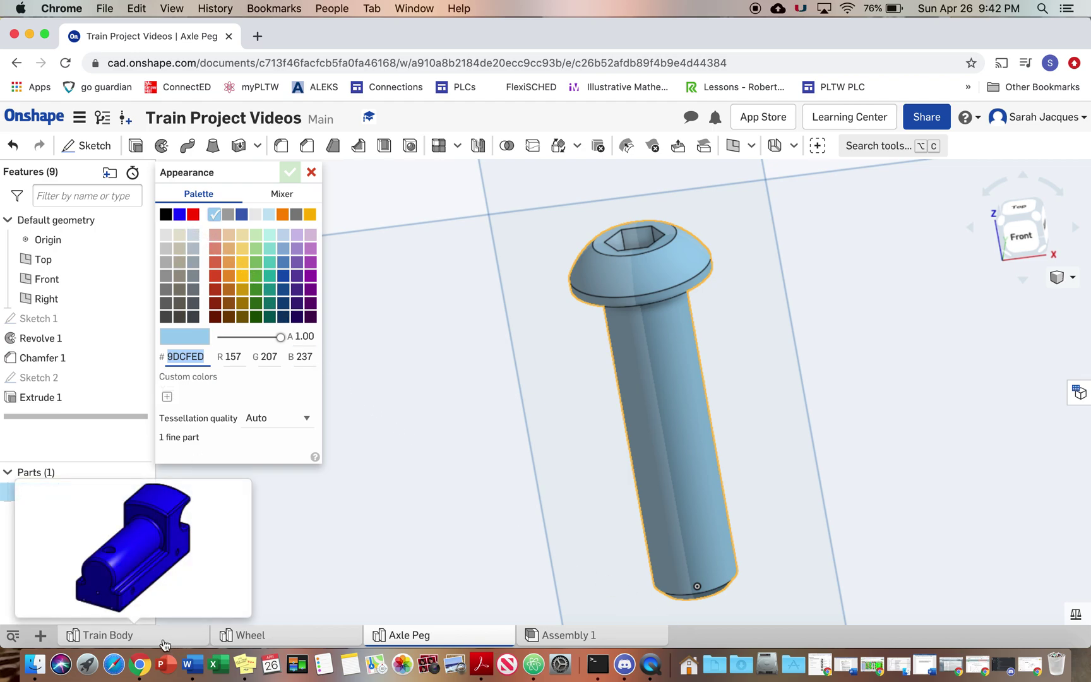
mouse_move(250, 642)
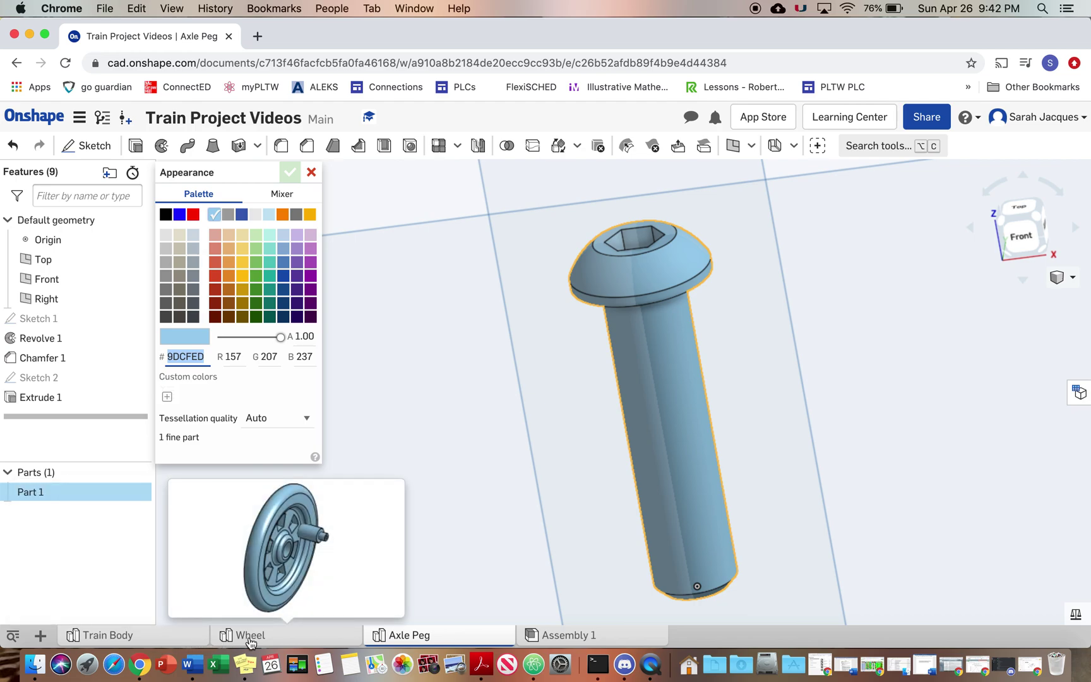
- In the Wheel part studio, give the wheel part a custom yellow-green appearance, E3ED9D
left_click(250, 642)
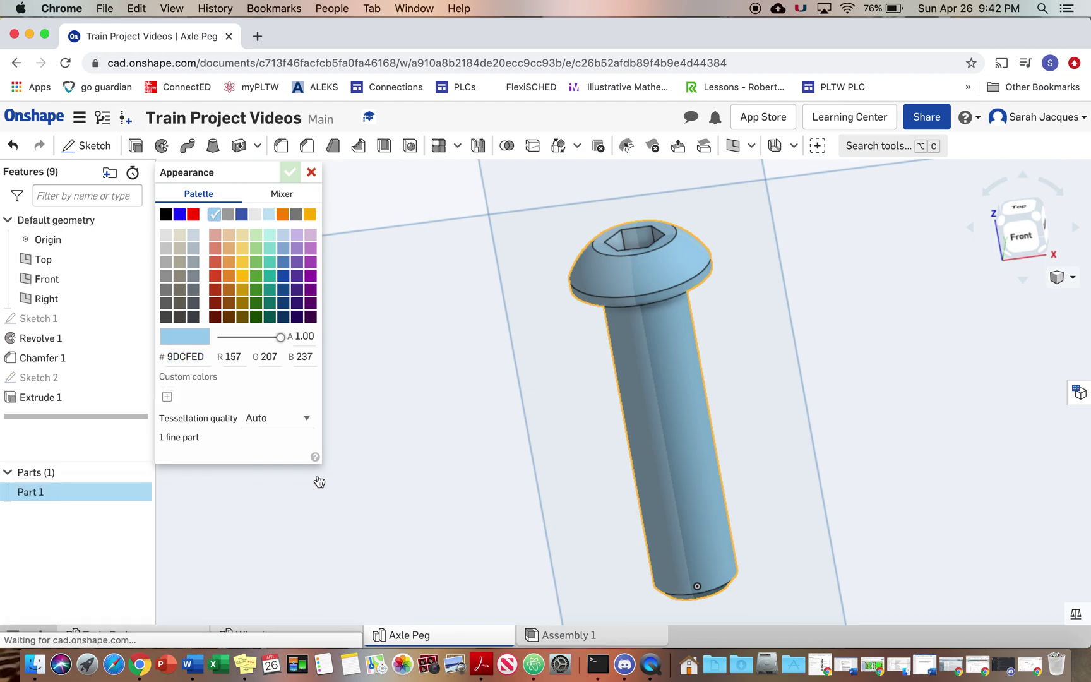
right_click(624, 400)
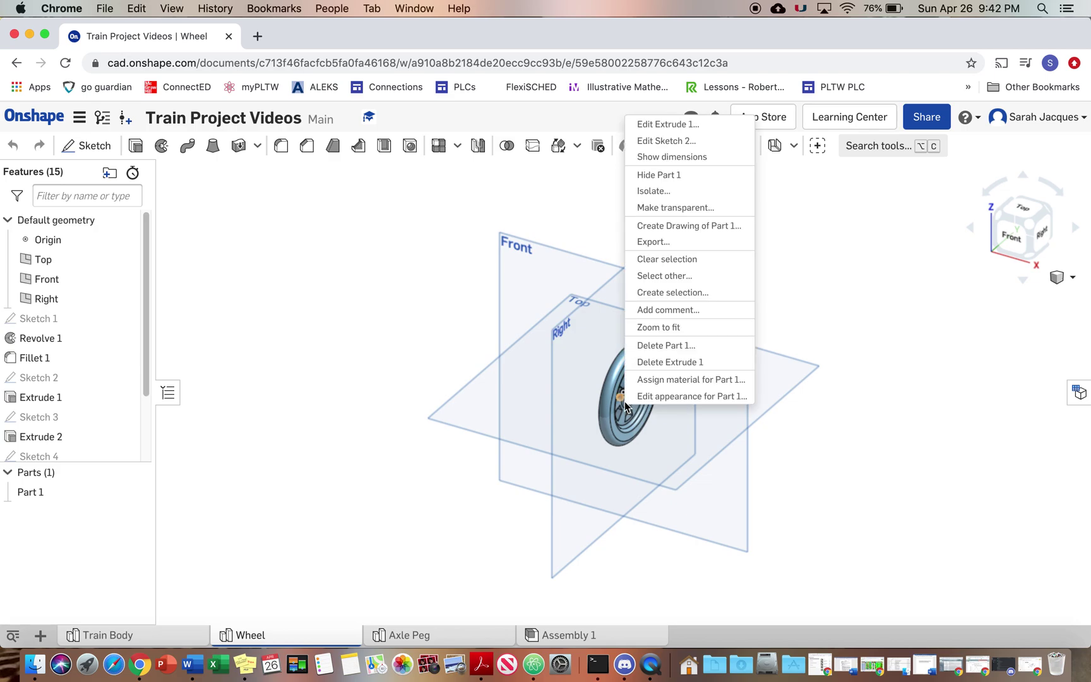
left_click(661, 395)
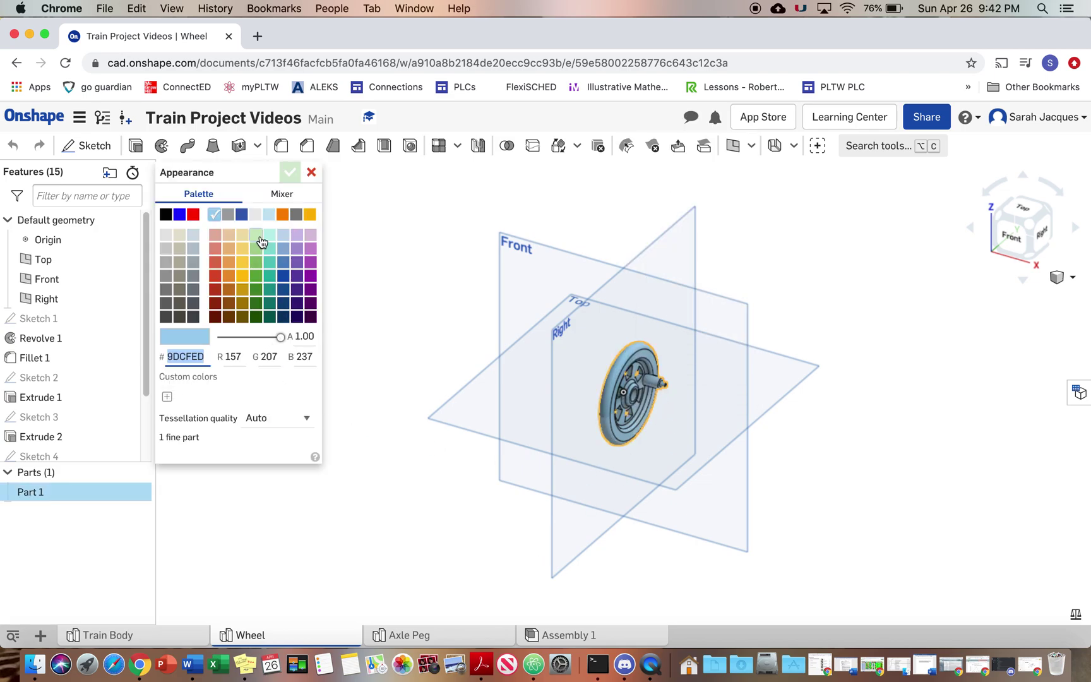
left_click(294, 201)
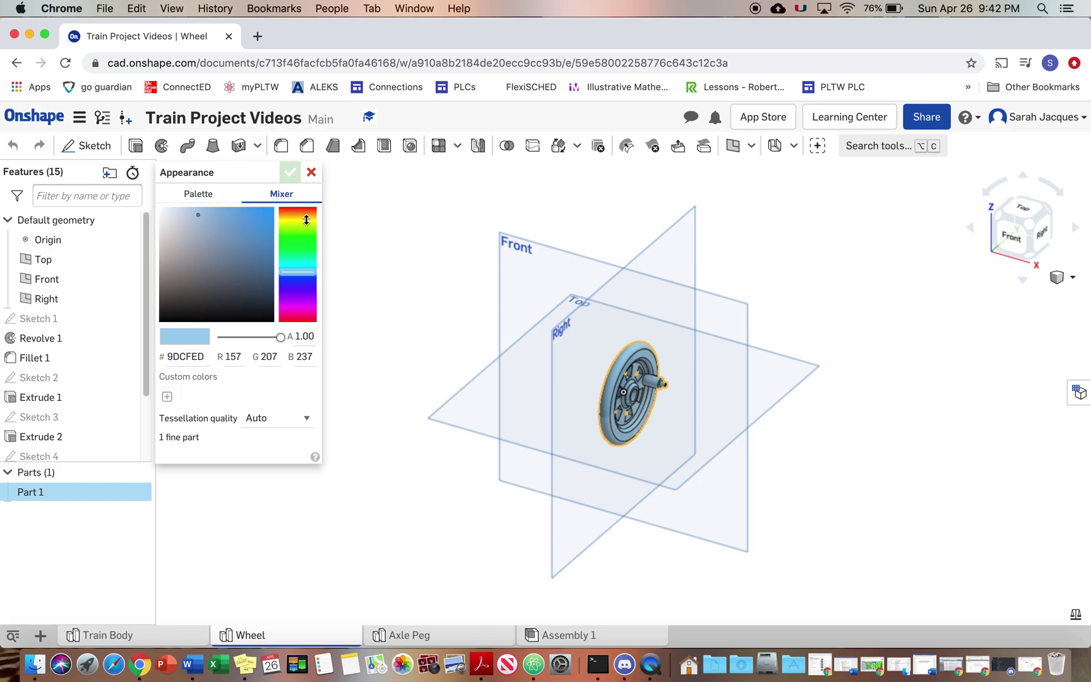
left_click(307, 219)
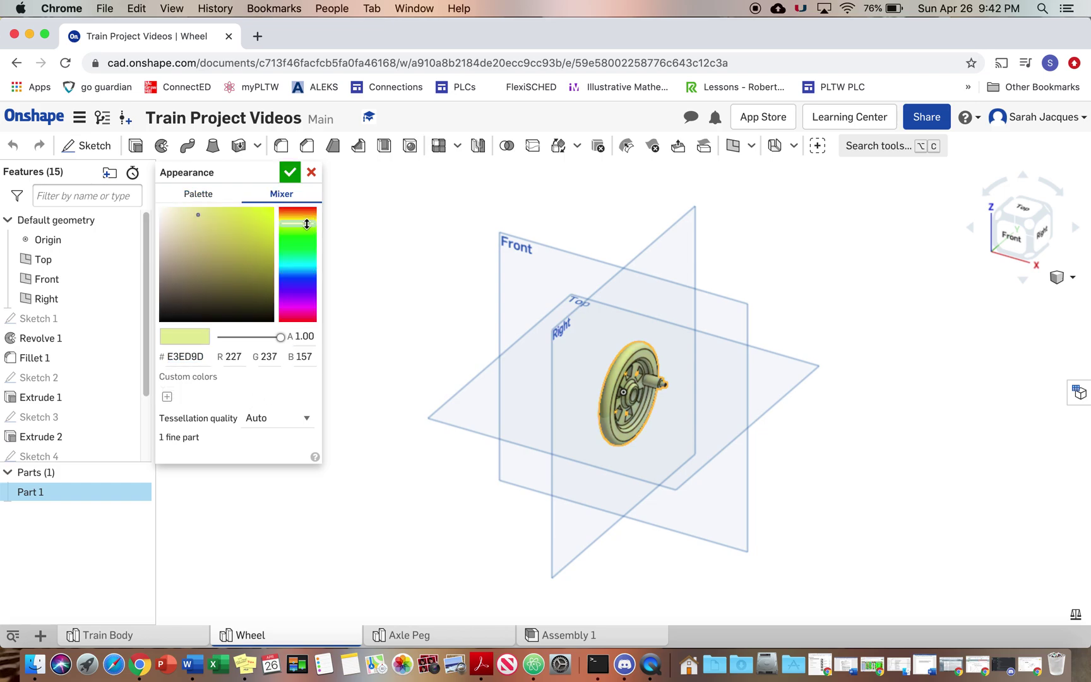
left_click(298, 218)
left_click(285, 224)
left_click(288, 173)
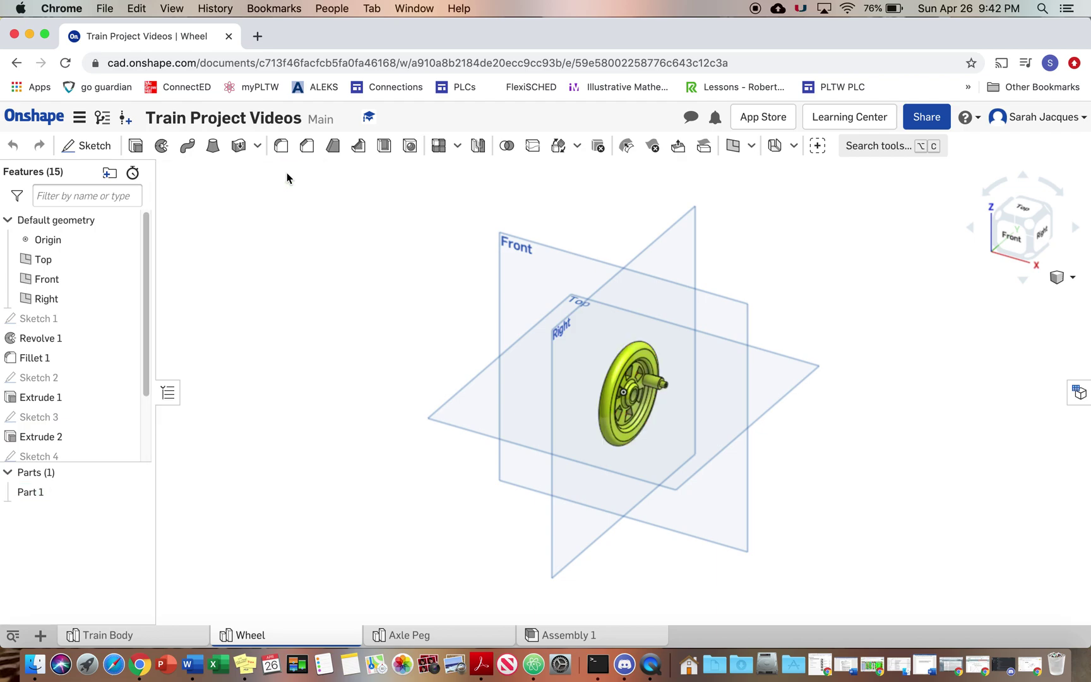
left_click(455, 635)
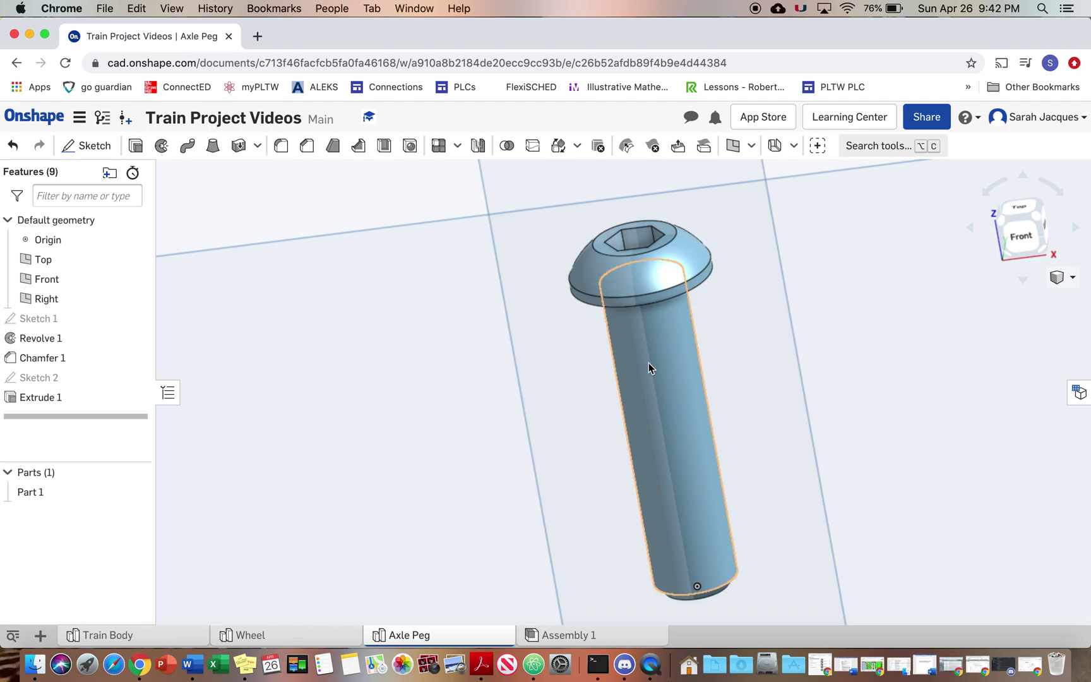
- Change the axle peg Part 1 appearance from light blue to pure blue 0000FF
right_click(649, 363)
left_click(662, 400)
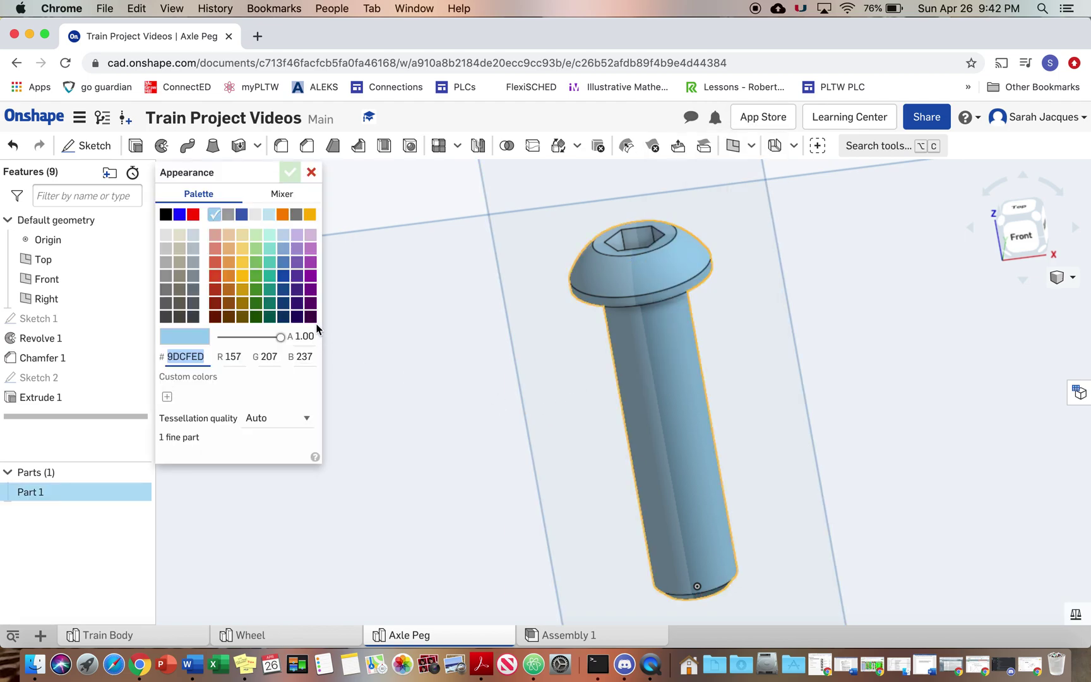
left_click(180, 216)
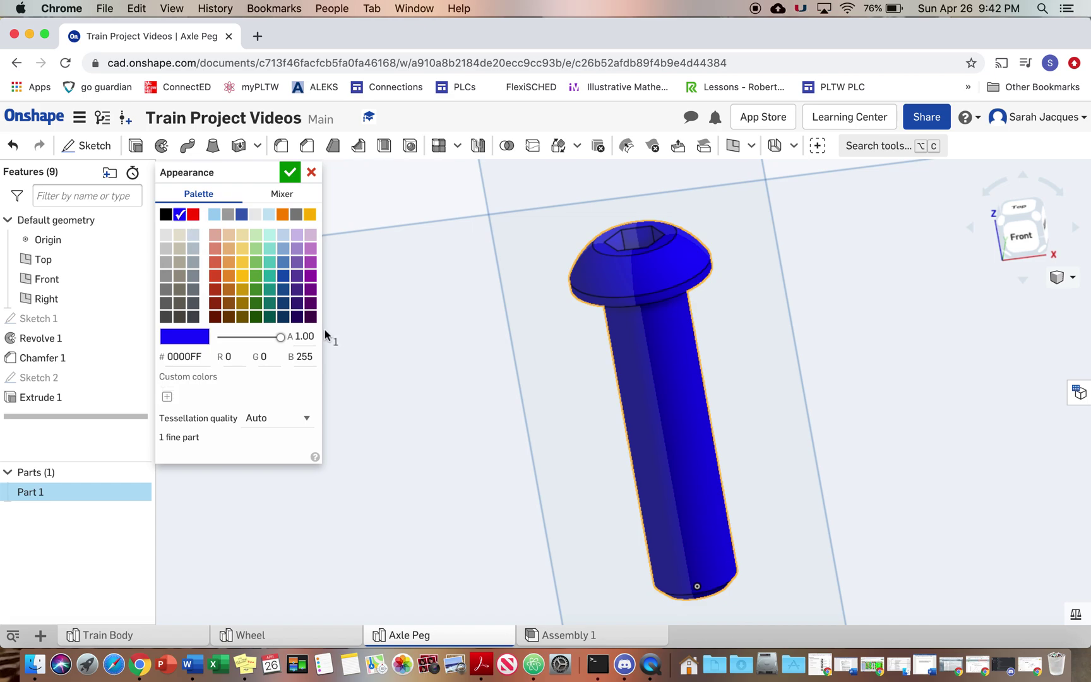
left_click(289, 172)
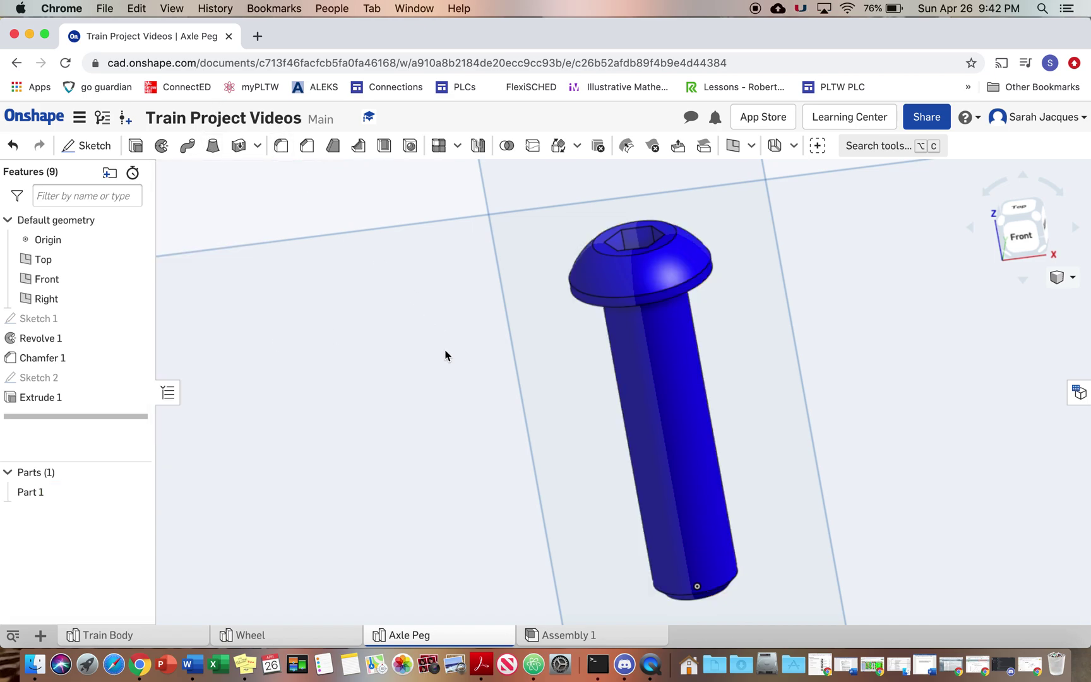